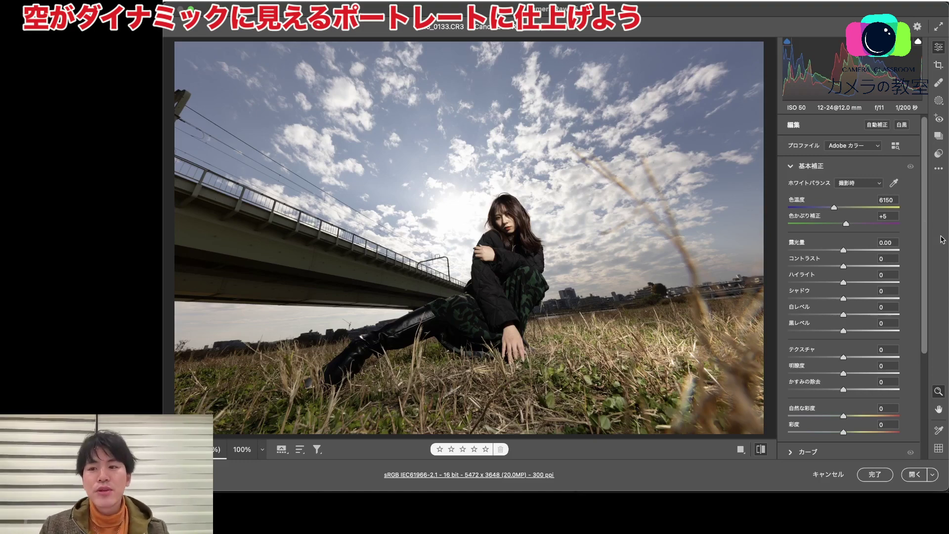
Browse the profile thumbnails in the Adobe Raw, Camera Matching, Modern and Vintage groups to compare their looks on the photo
left_click(895, 147)
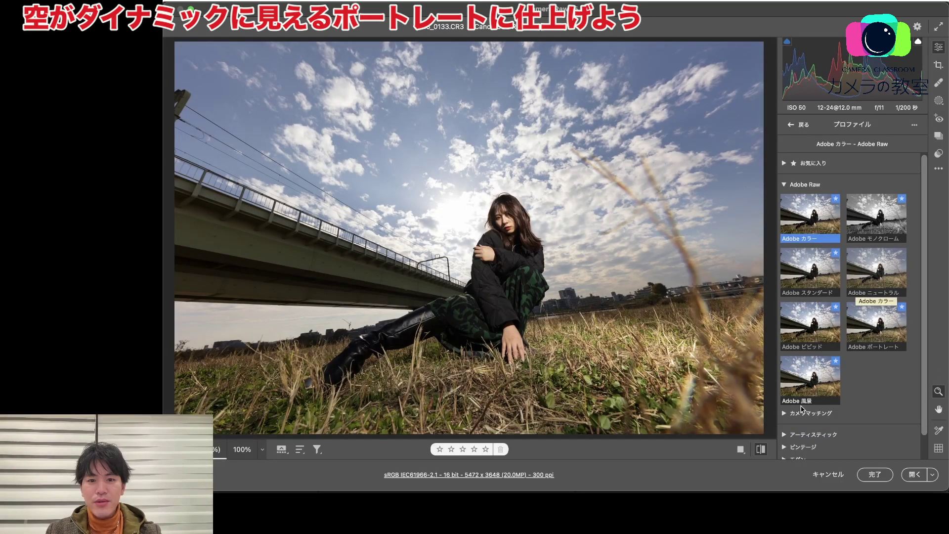
scroll(800, 405, "down", 2)
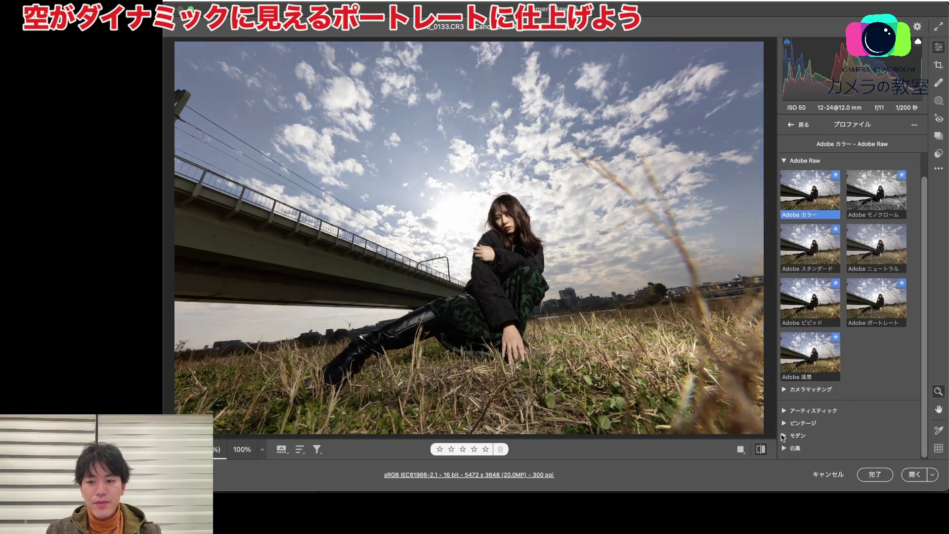
left_click(784, 389)
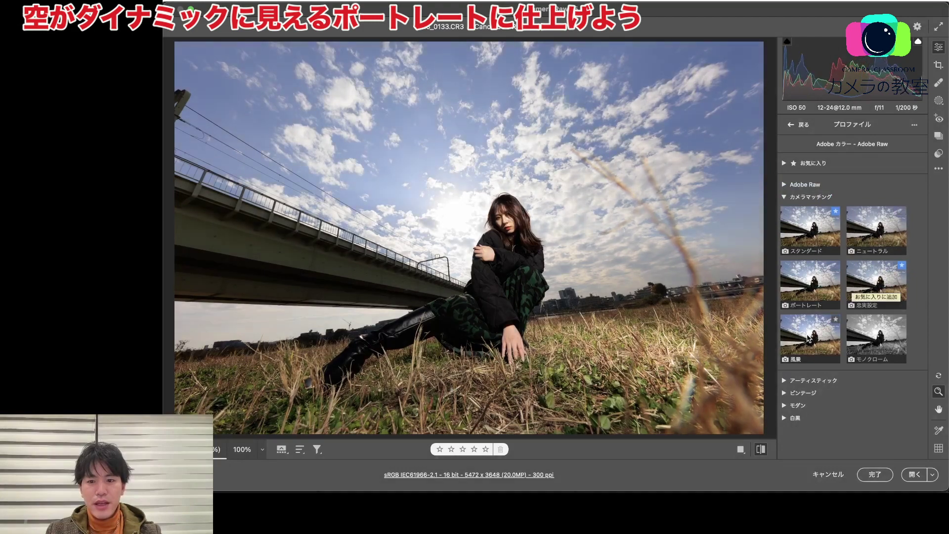
left_click(789, 405)
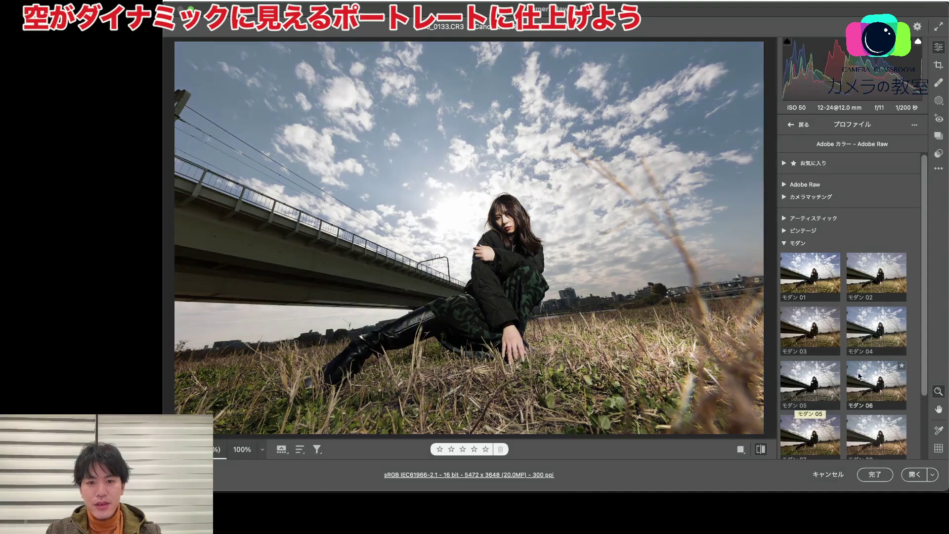
scroll(860, 367, "down", 3)
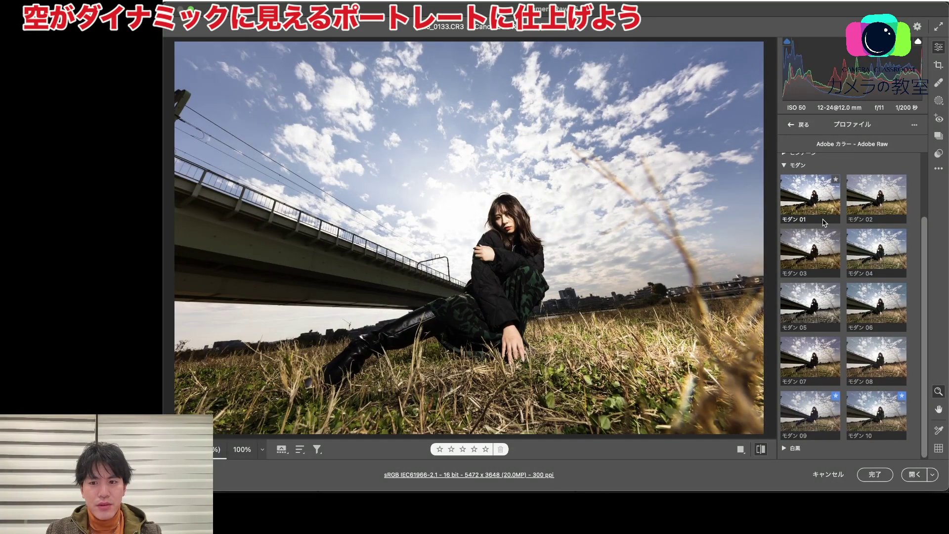
scroll(811, 208, "up", 2)
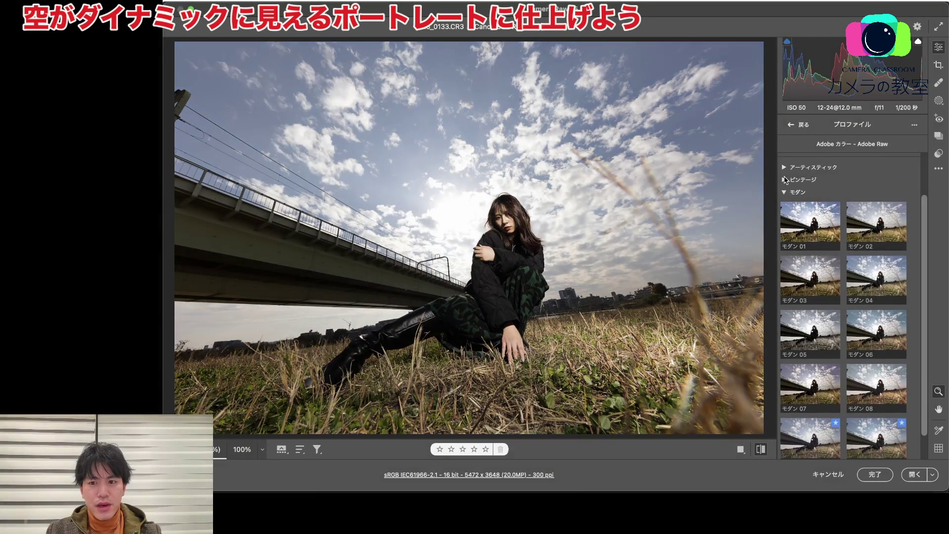
left_click(784, 180)
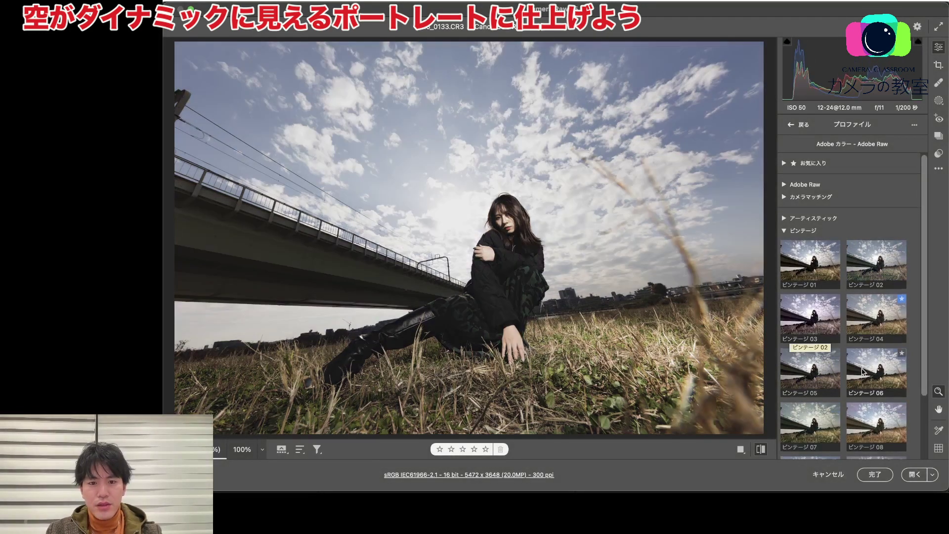
scroll(865, 376, "down", 3)
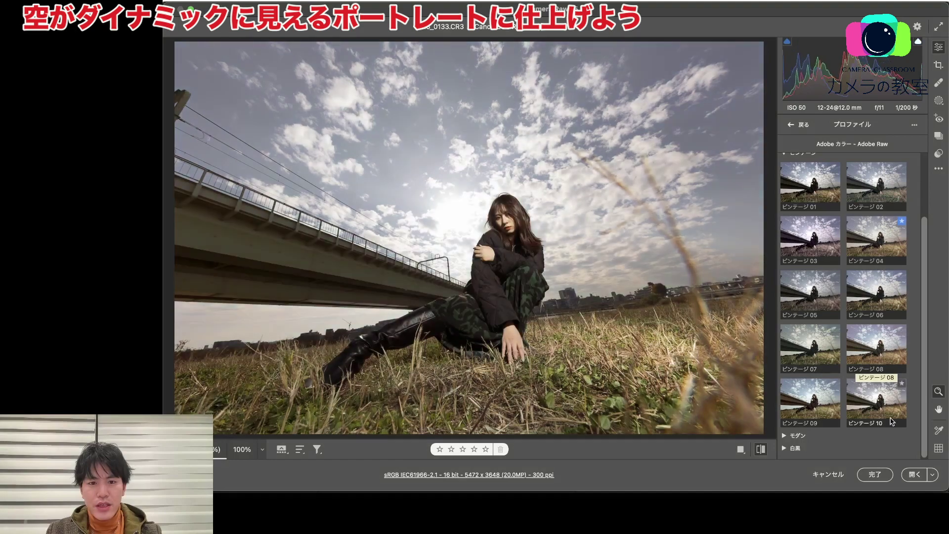
scroll(842, 296, "up", 1)
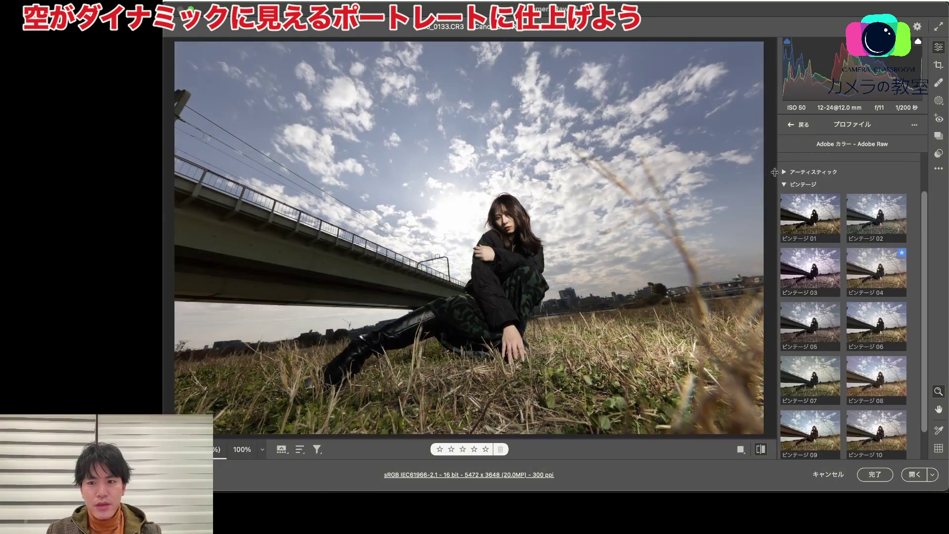
Apply the profile アーティスティック 04 from the Artistic group and set its amount to 87
left_click(784, 172)
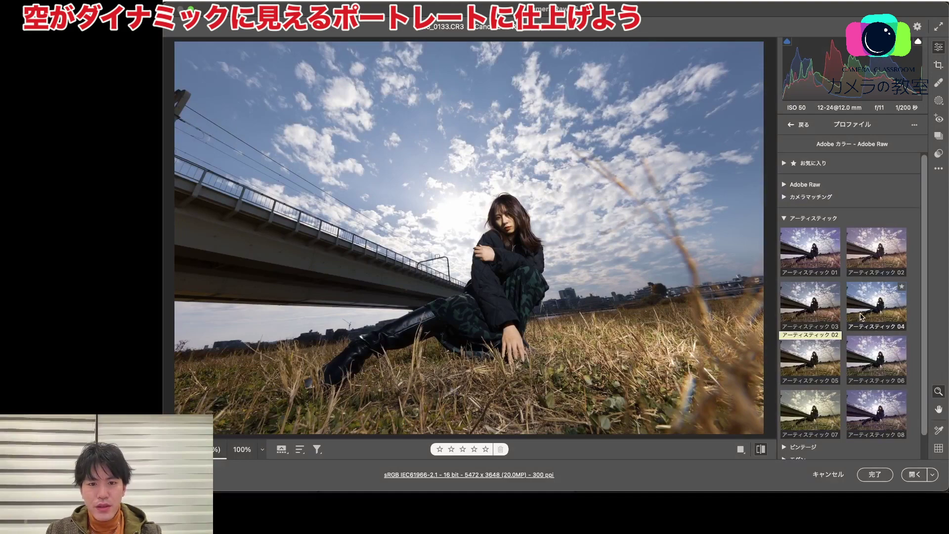
scroll(820, 381, "down", 1)
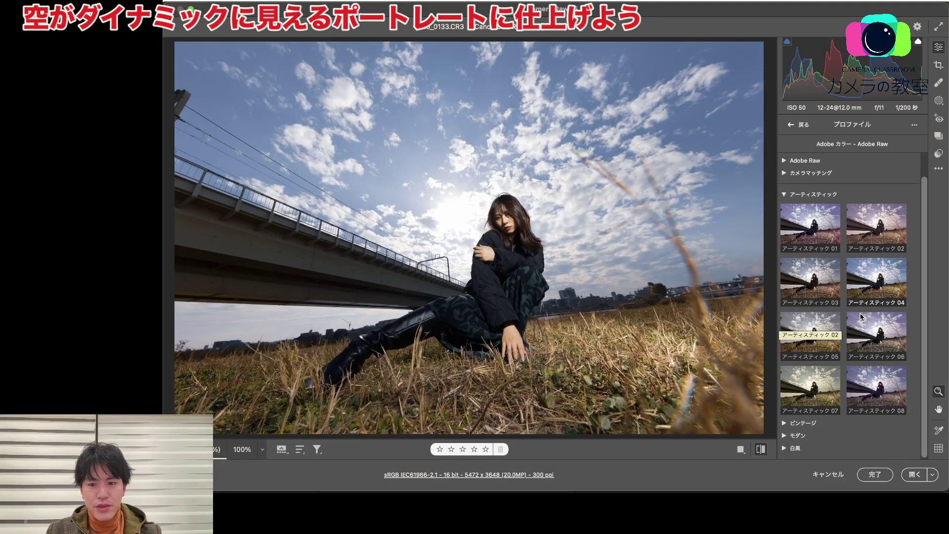
left_click(860, 283)
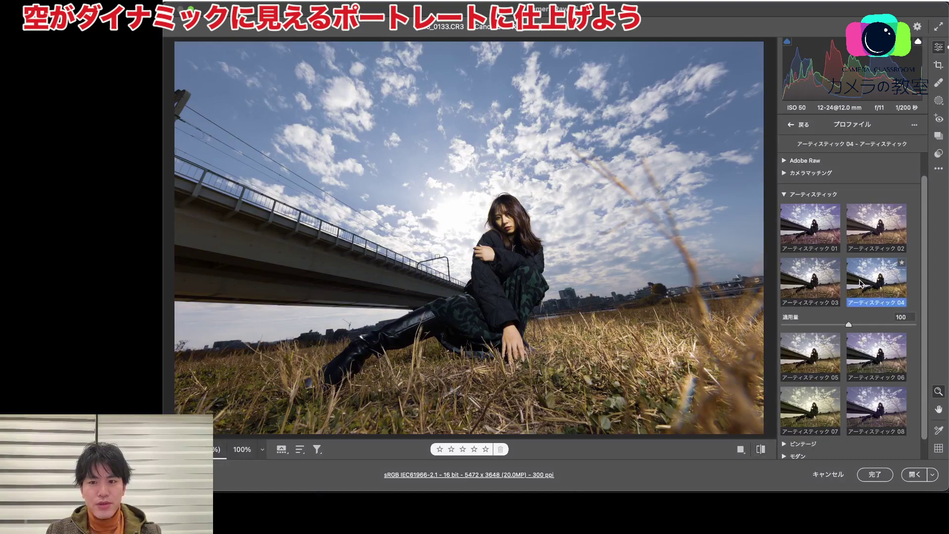
left_click(796, 124)
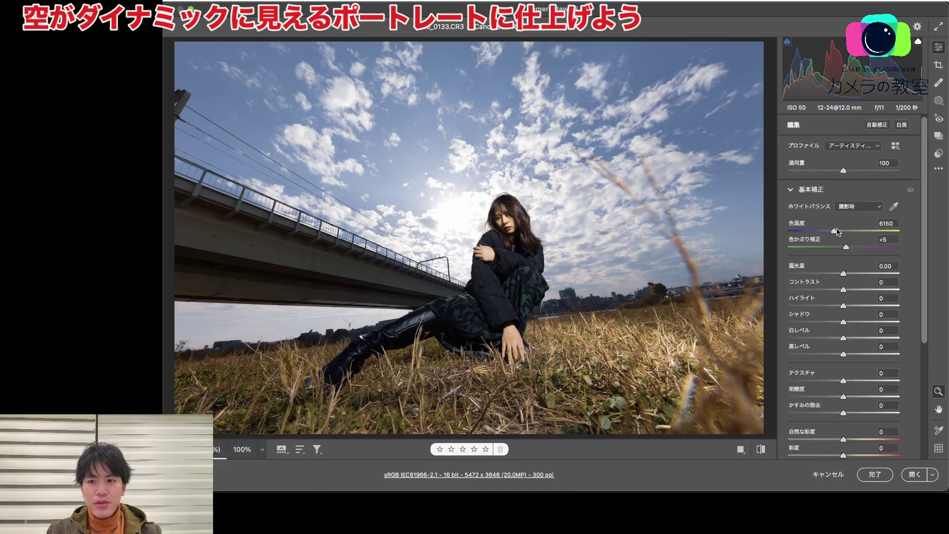
left_click_drag(844, 170, 836, 171)
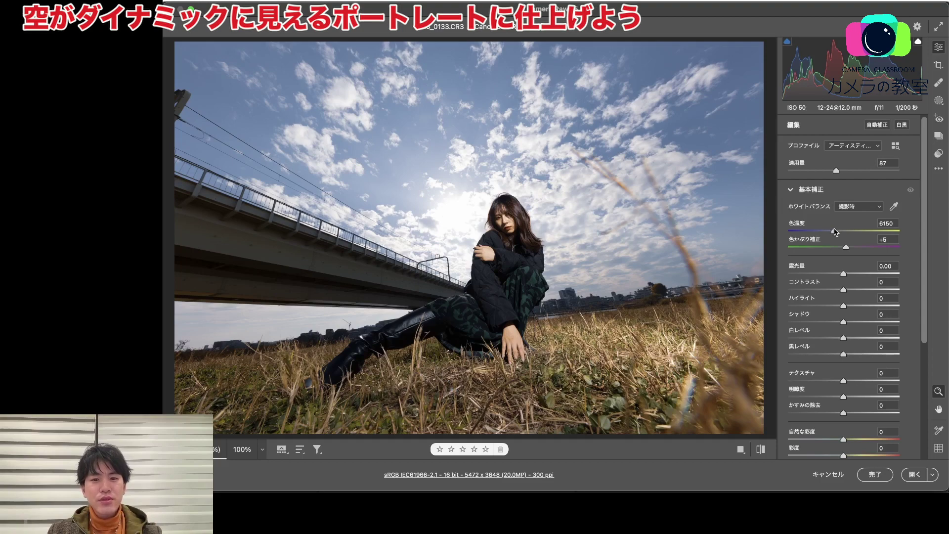
Set the white balance to temperature 5350 and tint +14, and the exposure to +0.35
left_click_drag(834, 232, 826, 232)
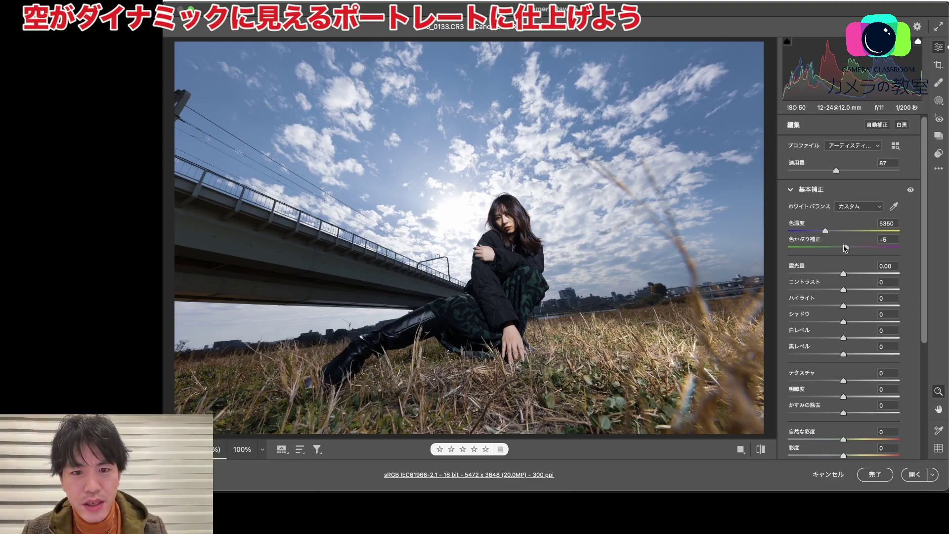
left_click_drag(845, 247, 851, 248)
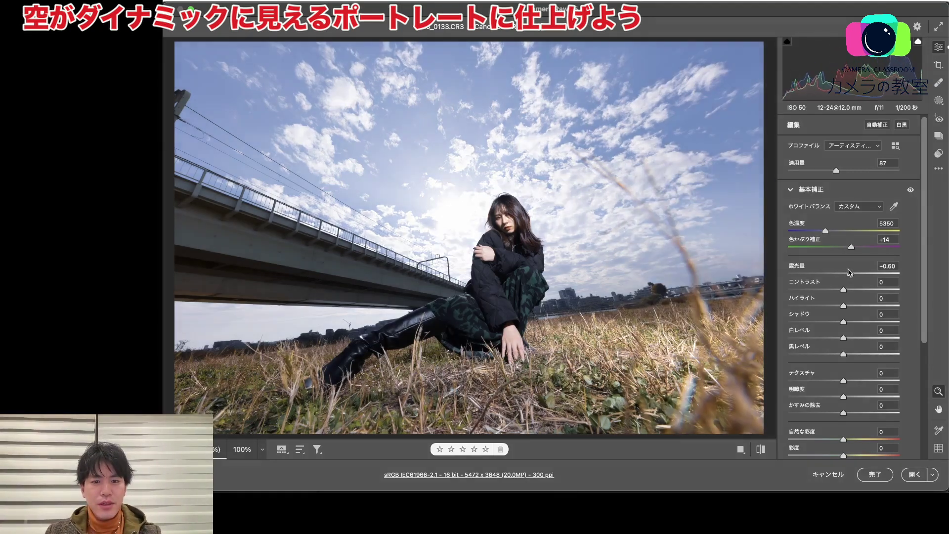
left_click_drag(843, 272, 848, 272)
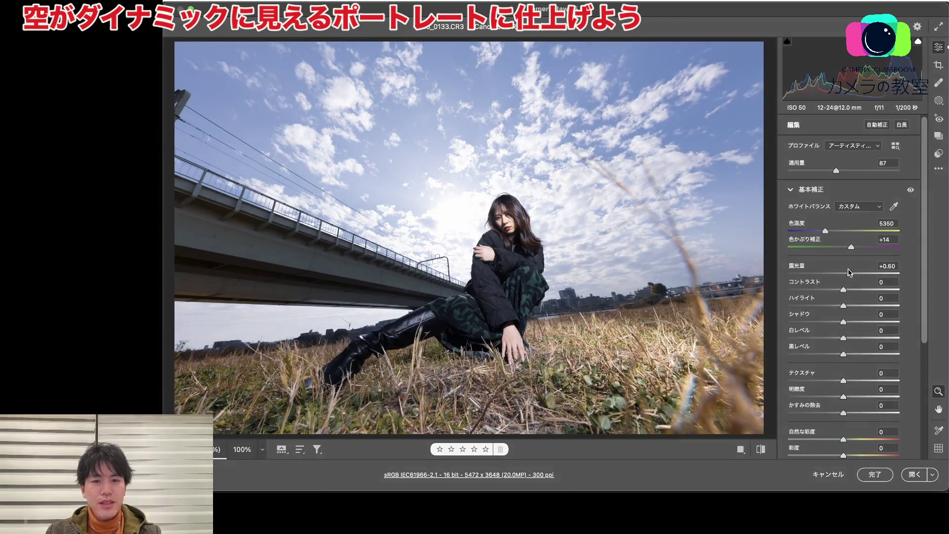
left_click_drag(848, 272, 836, 275)
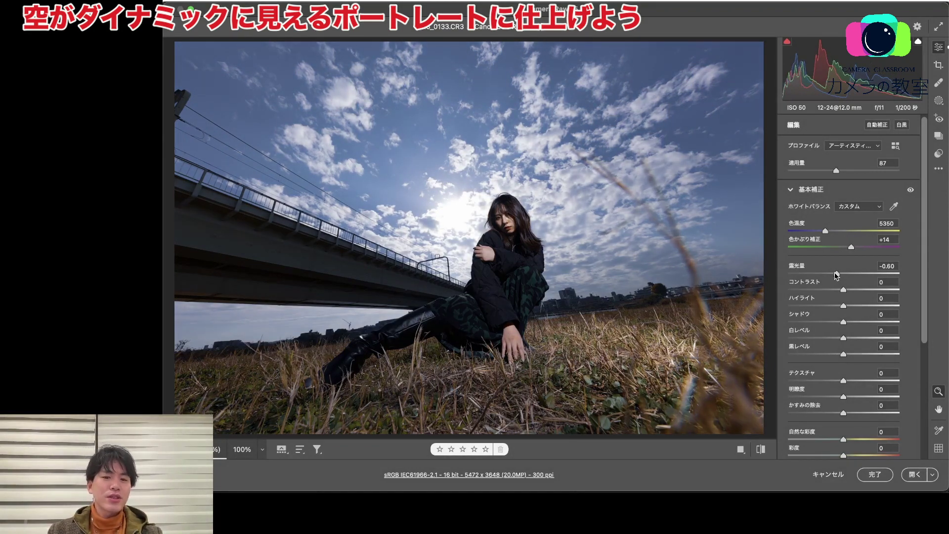
left_click_drag(836, 275, 845, 274)
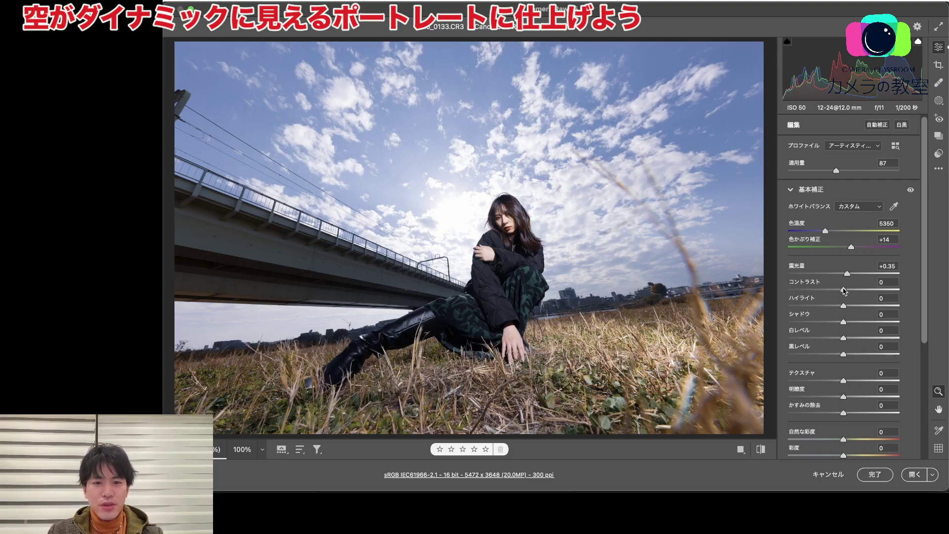
Shape an S-shaped tone curve with a midtone point, a shadow point at input 61, output 48 and a highlight point at input 190, output 210
scroll(843, 291, "down", 5)
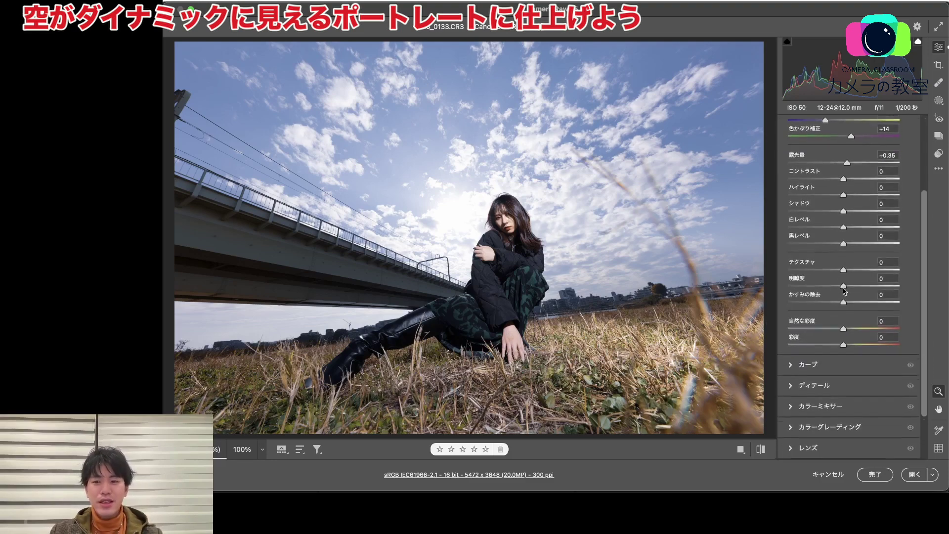
left_click(801, 302)
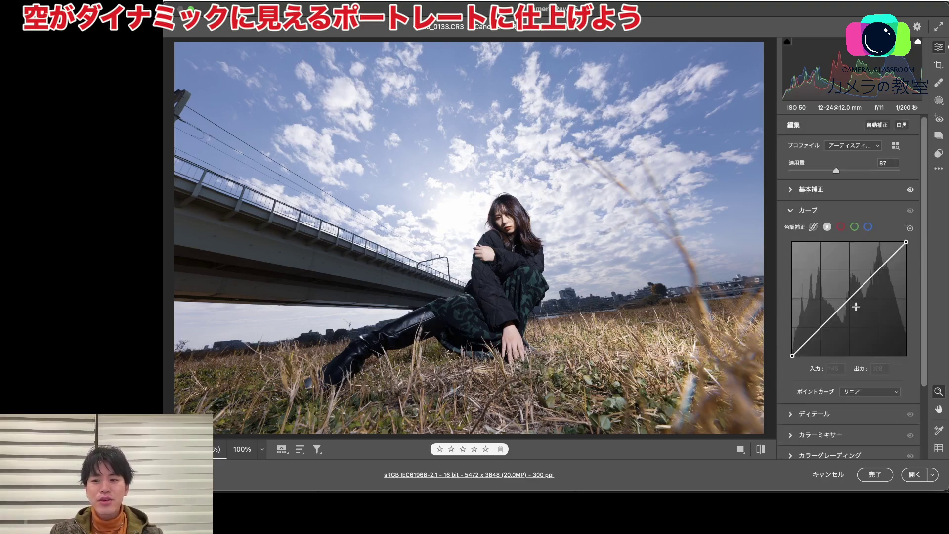
left_click(848, 298)
left_click(879, 270)
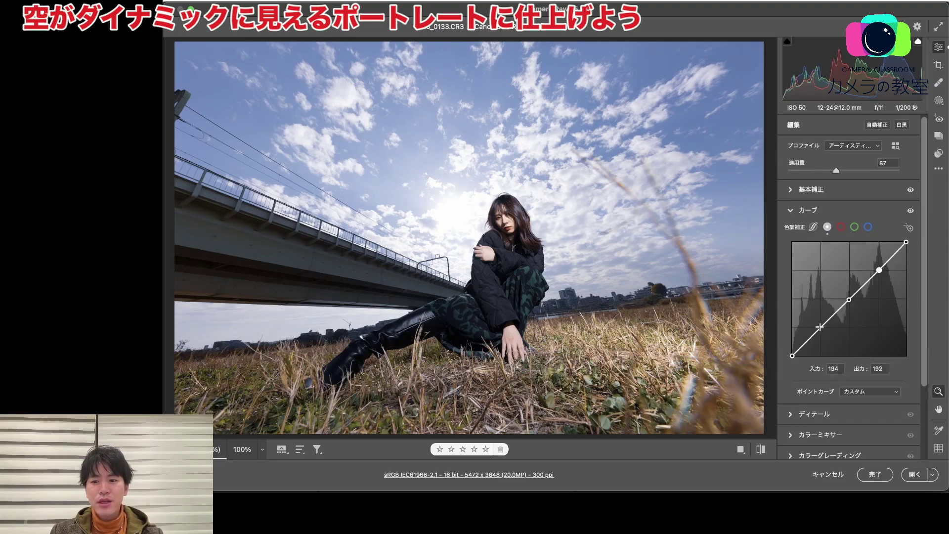
left_click(820, 327)
left_click_drag(819, 327, 819, 334)
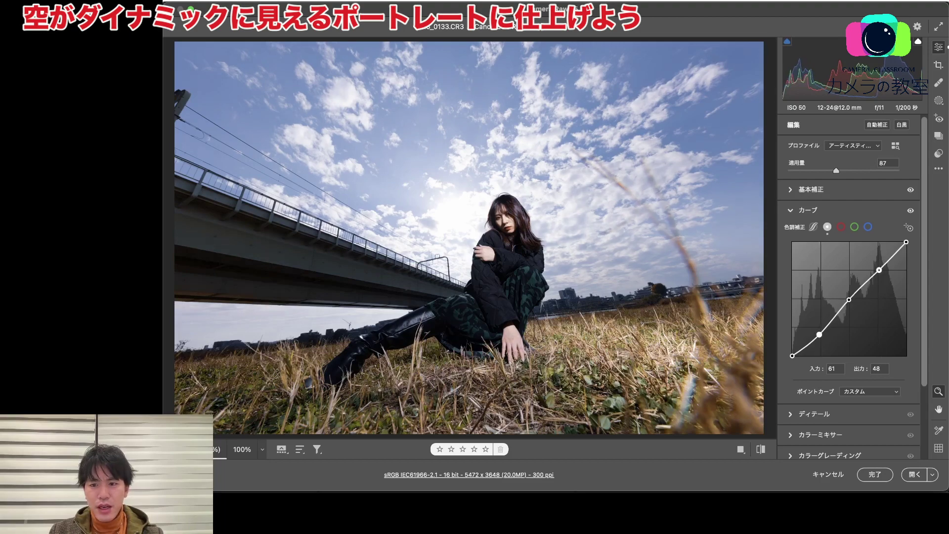
left_click_drag(879, 270, 875, 260)
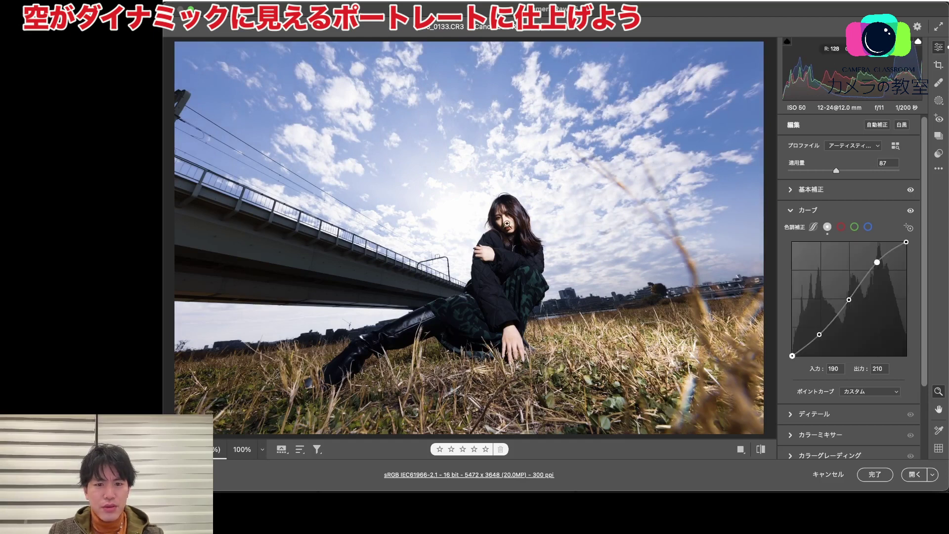
Check the face up close, then move the curve's shadow point to input 64, output 63 and lift the black point to output 15
left_click(503, 210)
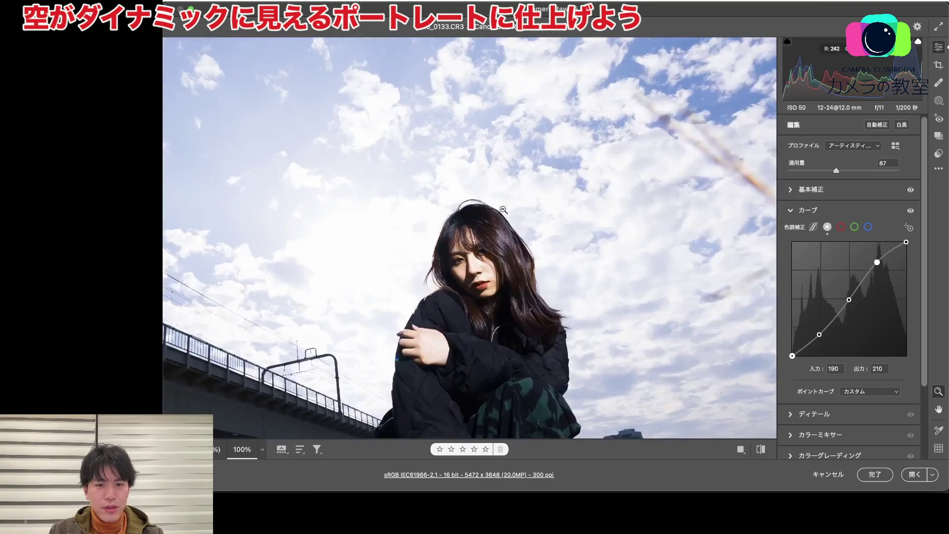
left_click(448, 262)
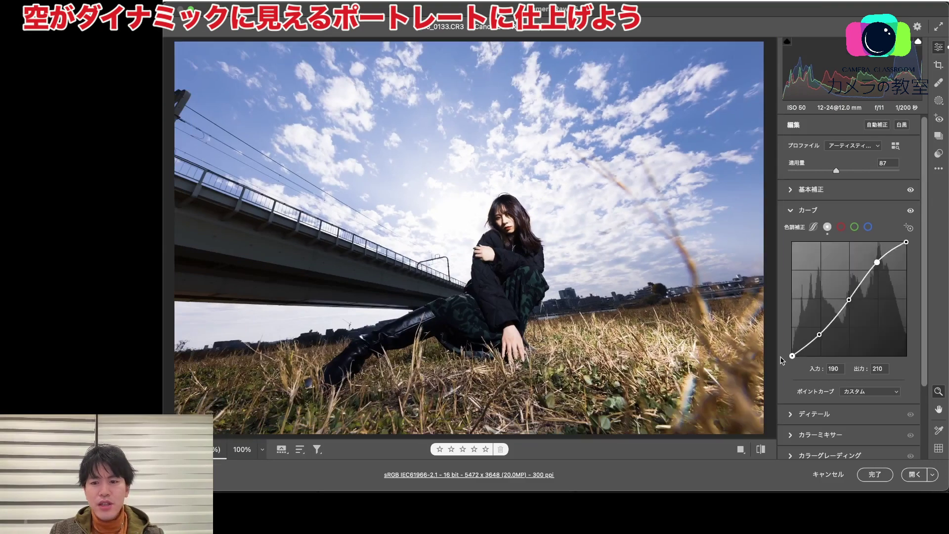
left_click_drag(818, 335, 819, 321)
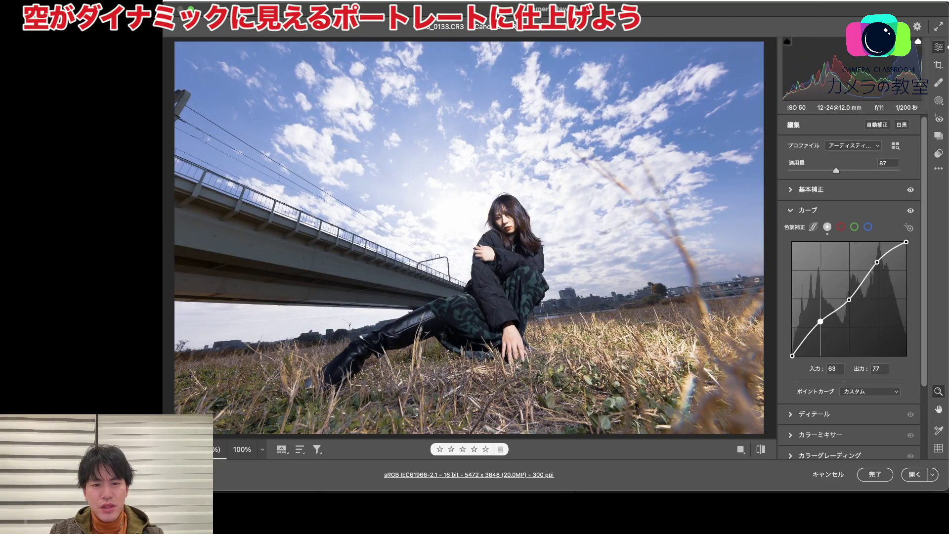
left_click_drag(820, 320, 820, 327)
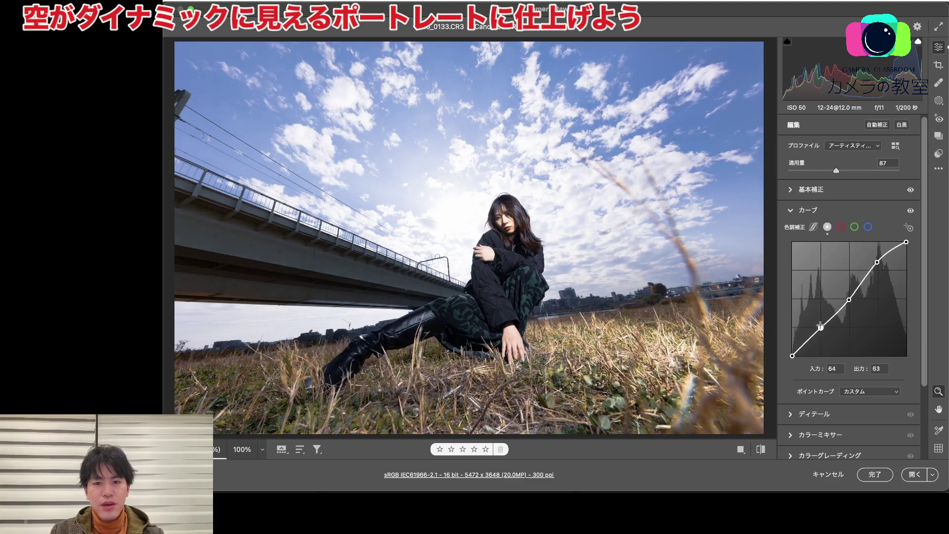
left_click(792, 355)
left_click_drag(792, 355, 792, 349)
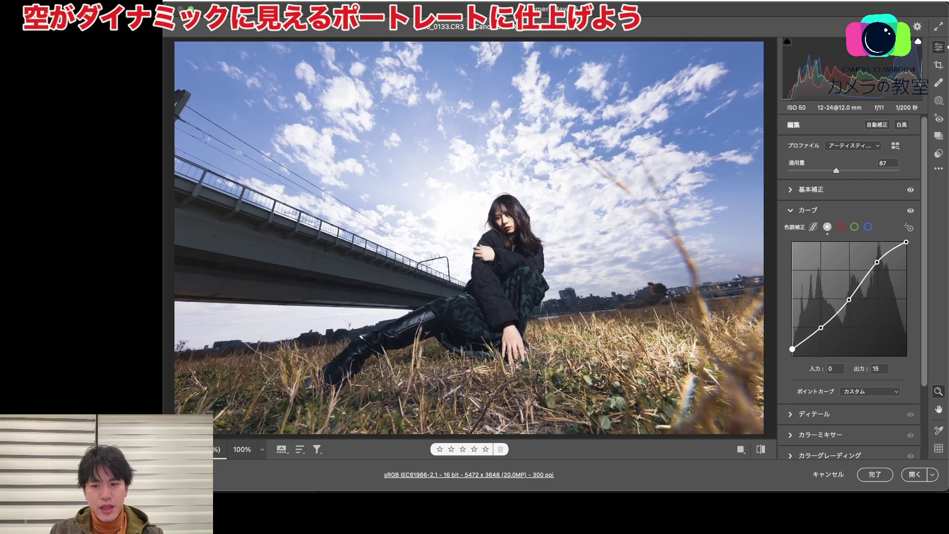
left_click(851, 212)
left_click(849, 192)
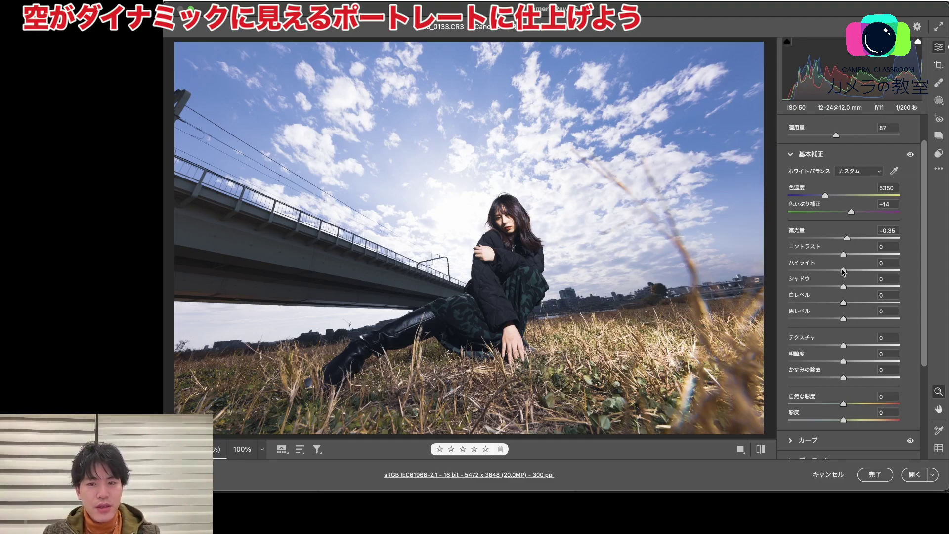
mouse_move(843, 271)
left_mouse_down()
mouse_move(824, 271)
mouse_move(843, 271)
left_mouse_up()
scroll(843, 271, "down", 3)
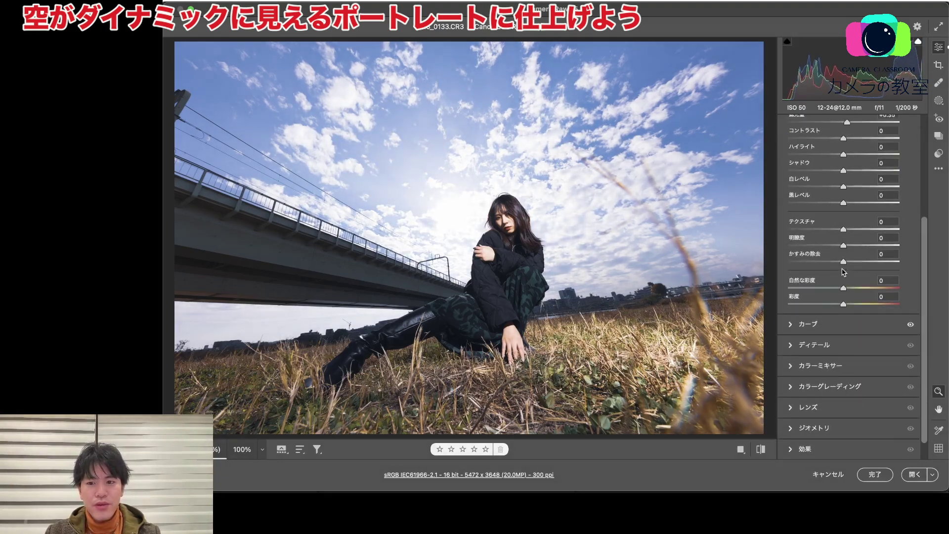
Lower the curve's highlight point to input 191, output 189, and set Highlights to -34 in the basic adjustments
left_click(820, 325)
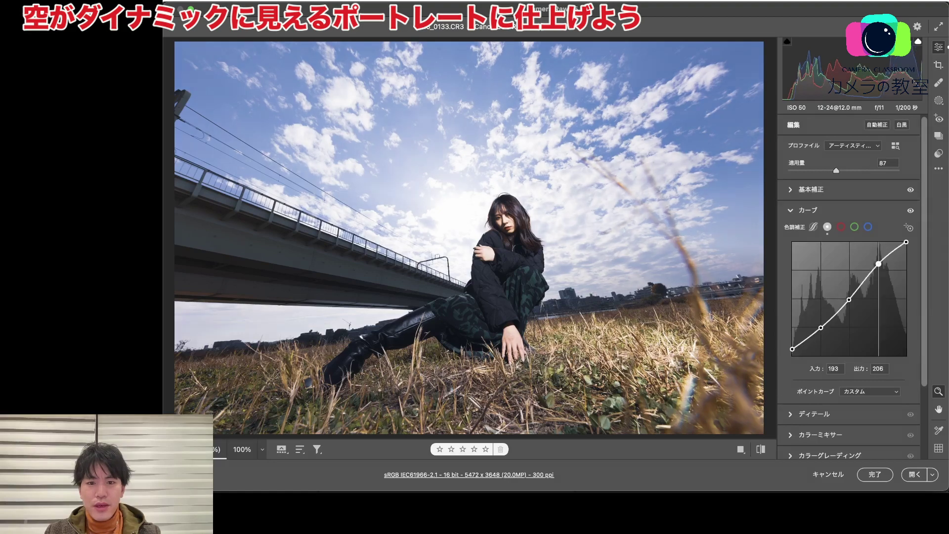
mouse_move(878, 263)
left_mouse_down()
mouse_move(885, 258)
mouse_move(877, 271)
left_mouse_up()
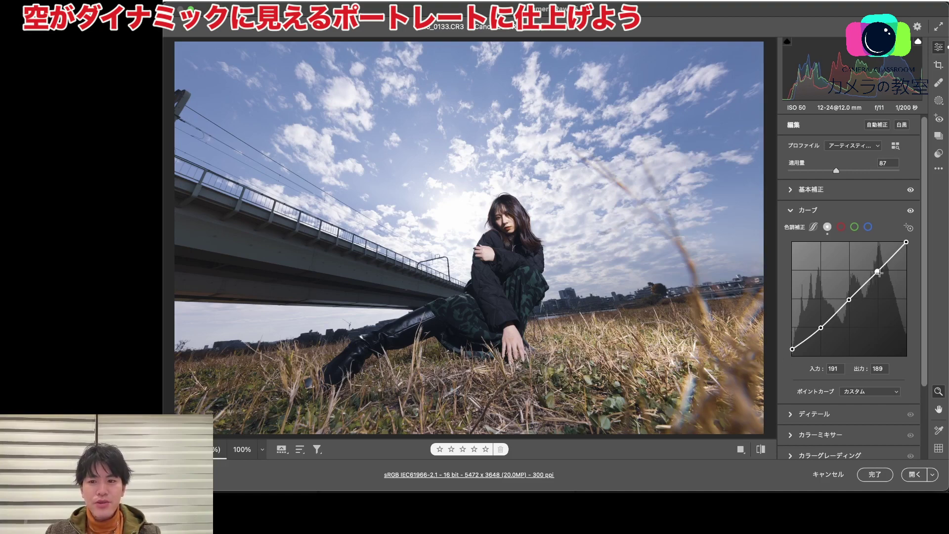
left_click(862, 189)
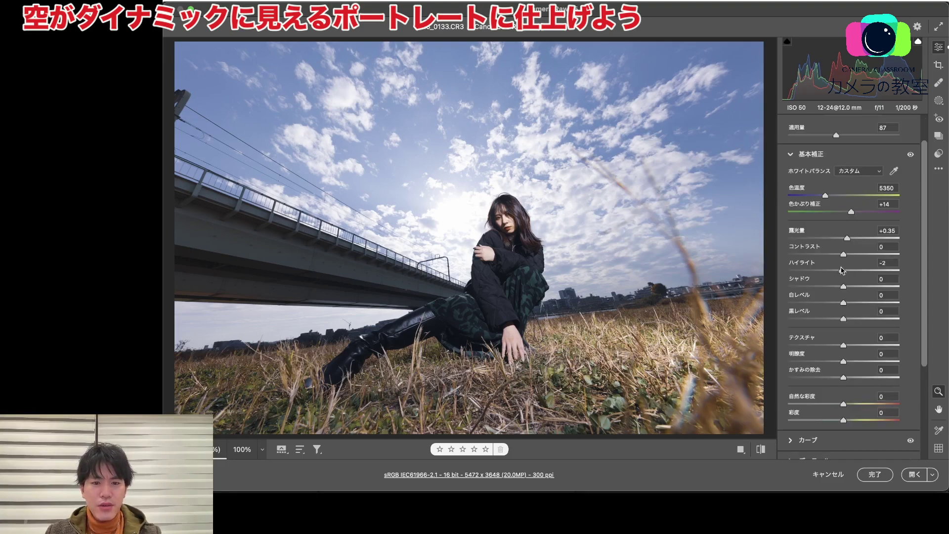
left_click_drag(842, 269, 823, 270)
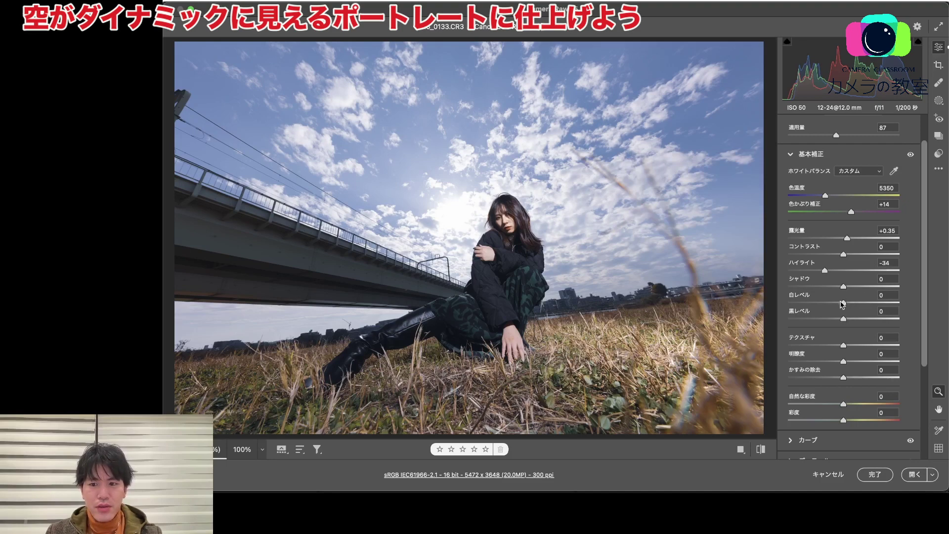
Test the Whites at -54, return them to 0, and set the exposure to +0.55
left_click_drag(843, 304, 813, 303)
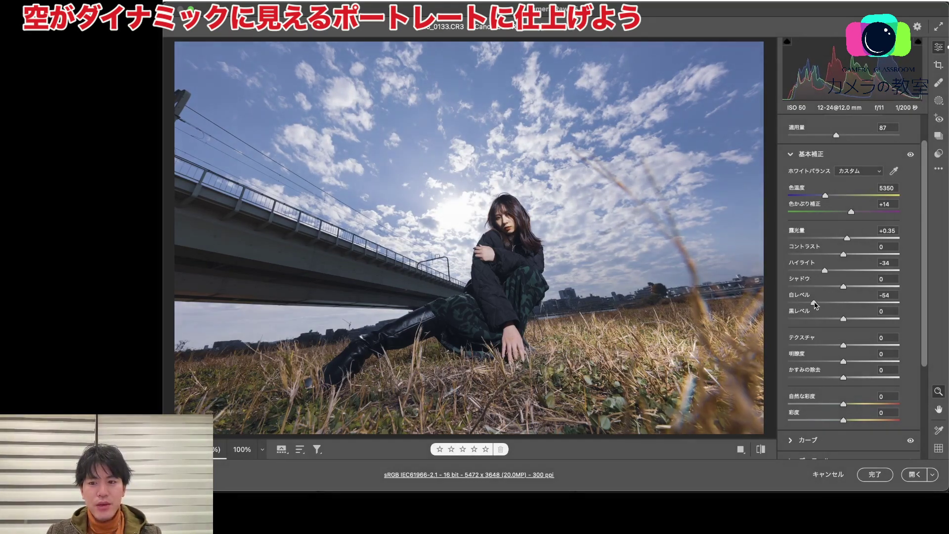
left_click_drag(813, 303, 844, 304)
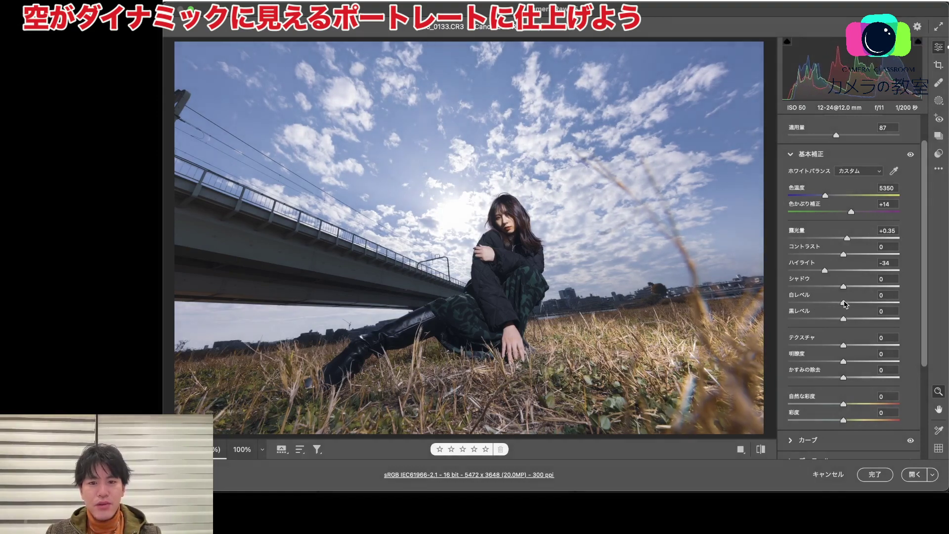
left_click_drag(847, 239, 849, 240)
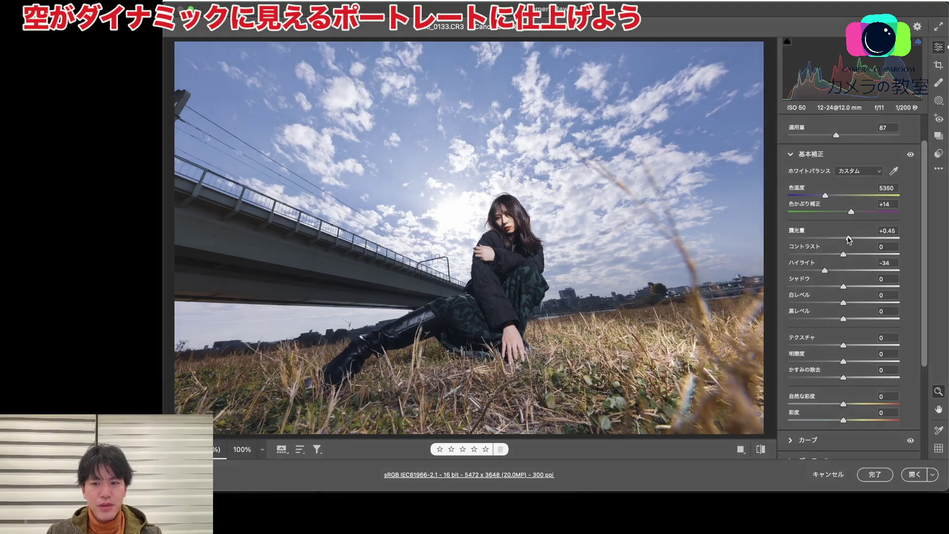
left_click_drag(849, 239, 849, 239)
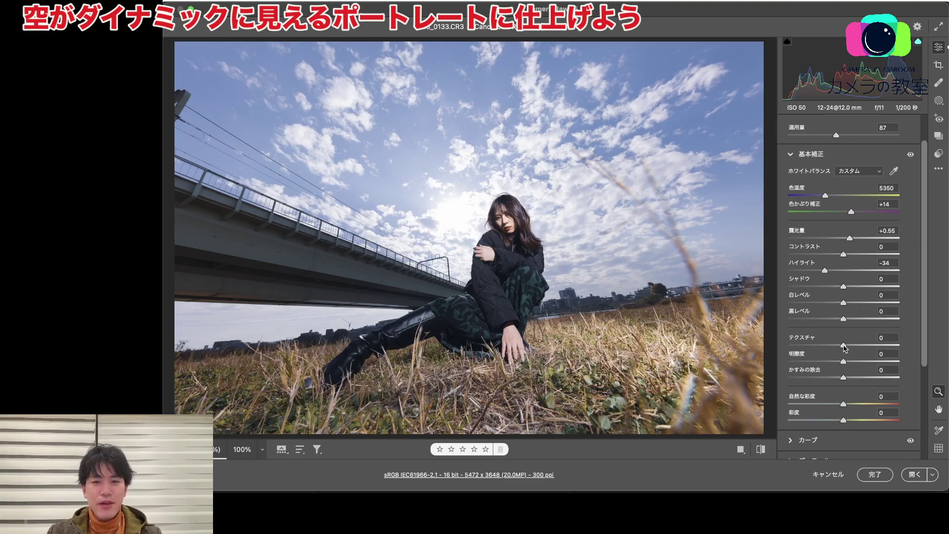
Set Texture to +29, Clarity to +17, Dehaze to +13, Vibrance to +12 and Saturation to +13 in the basic adjustments
mouse_move(845, 347)
left_mouse_down()
mouse_move(862, 345)
mouse_move(825, 346)
mouse_move(868, 346)
mouse_move(806, 353)
mouse_move(860, 352)
left_mouse_up()
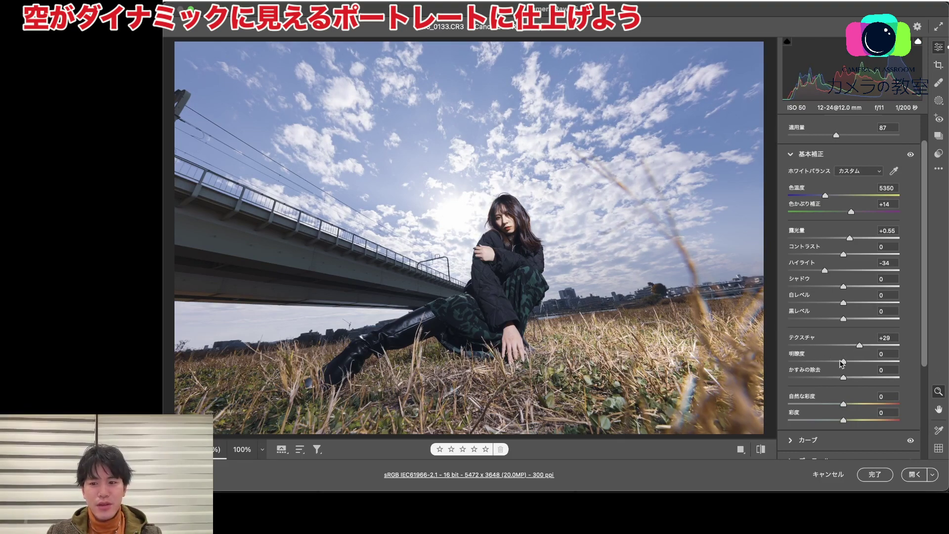
left_click_drag(843, 362, 854, 362)
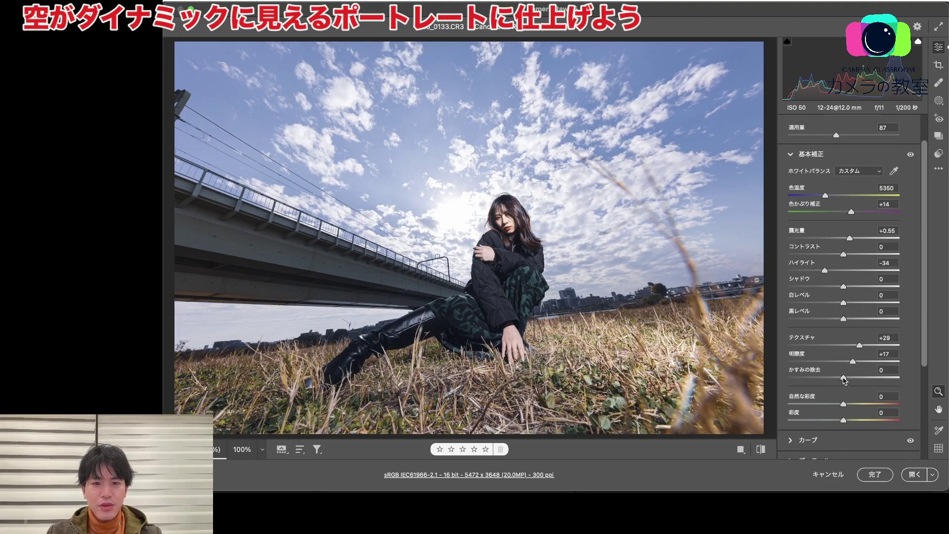
mouse_move(844, 380)
left_mouse_down()
mouse_move(822, 379)
mouse_move(850, 373)
left_mouse_up()
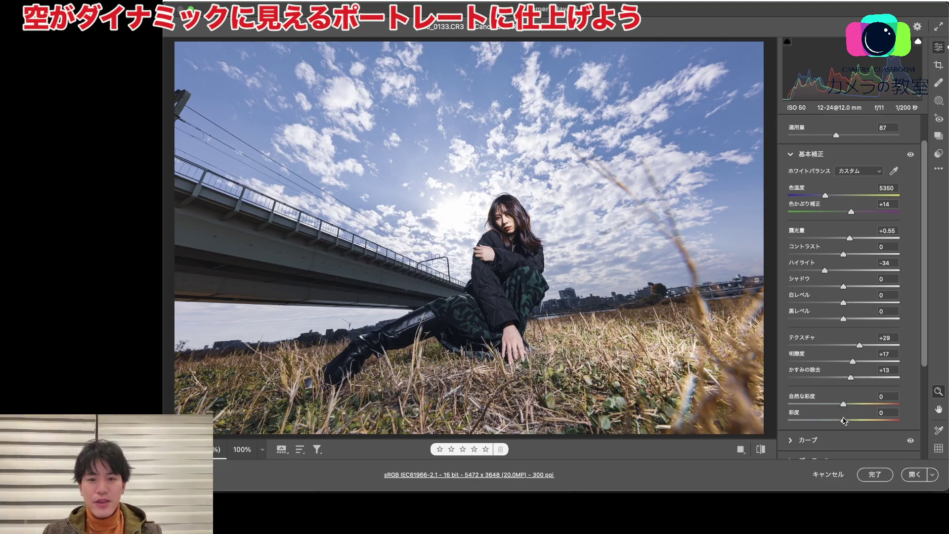
mouse_move(843, 419)
left_mouse_down()
mouse_move(854, 418)
mouse_move(850, 403)
left_mouse_up()
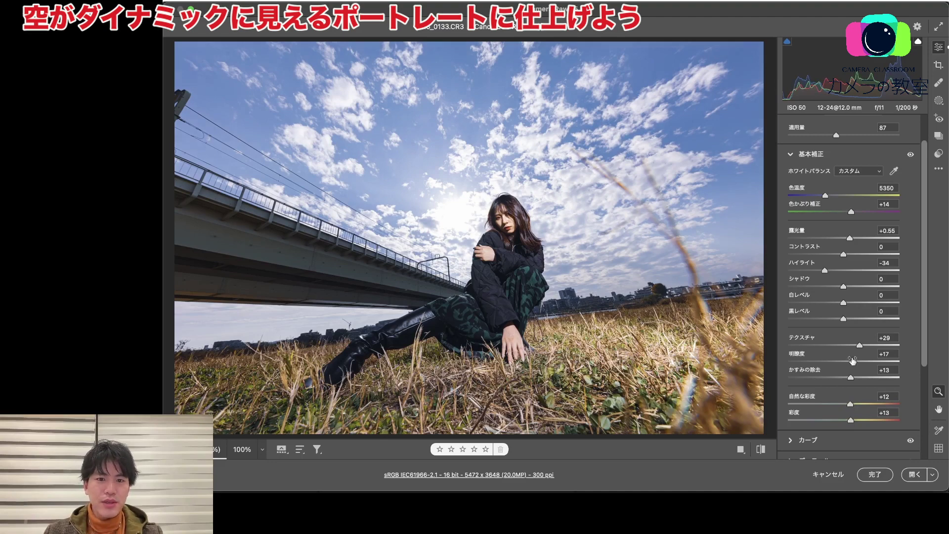
Increase the sharpening in the detail settings while judging the woman's face at 100% magnification
scroll(850, 366, "down", 3)
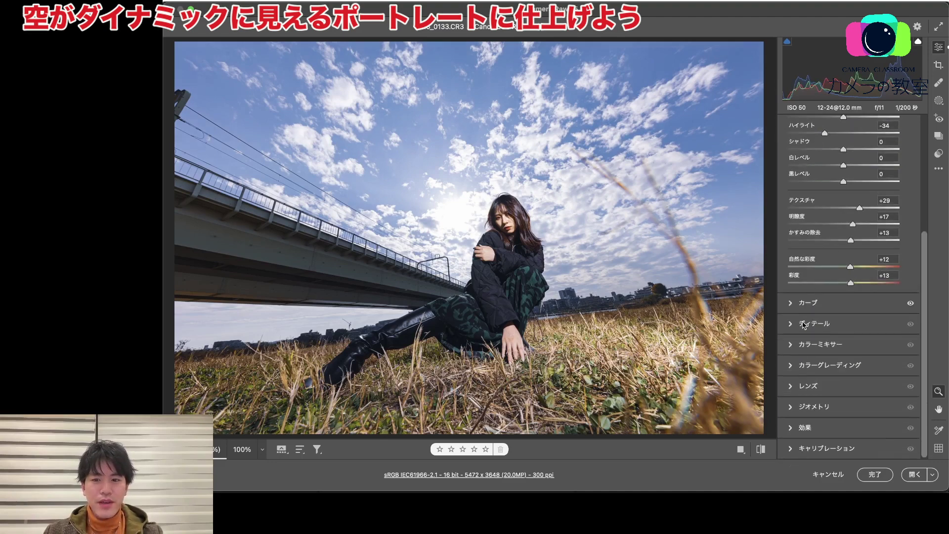
left_click(813, 326)
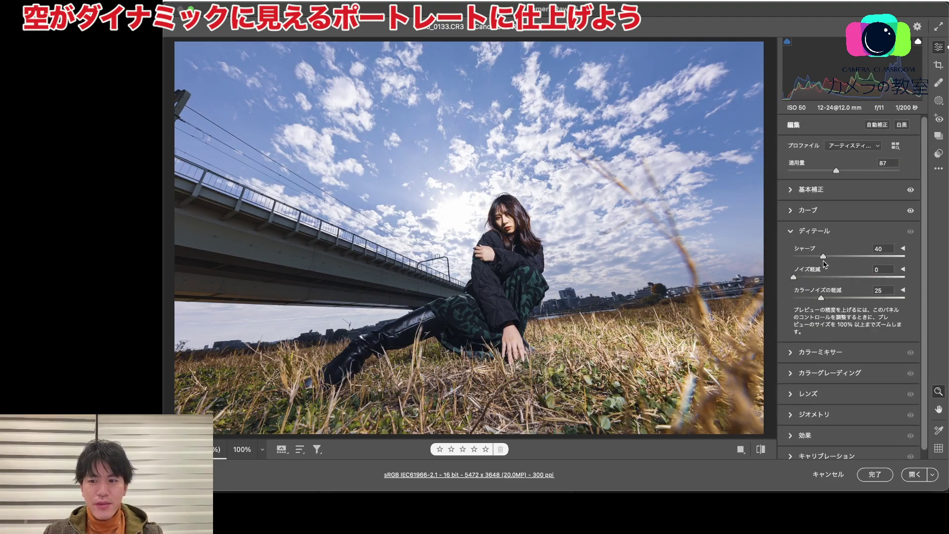
left_click(514, 230)
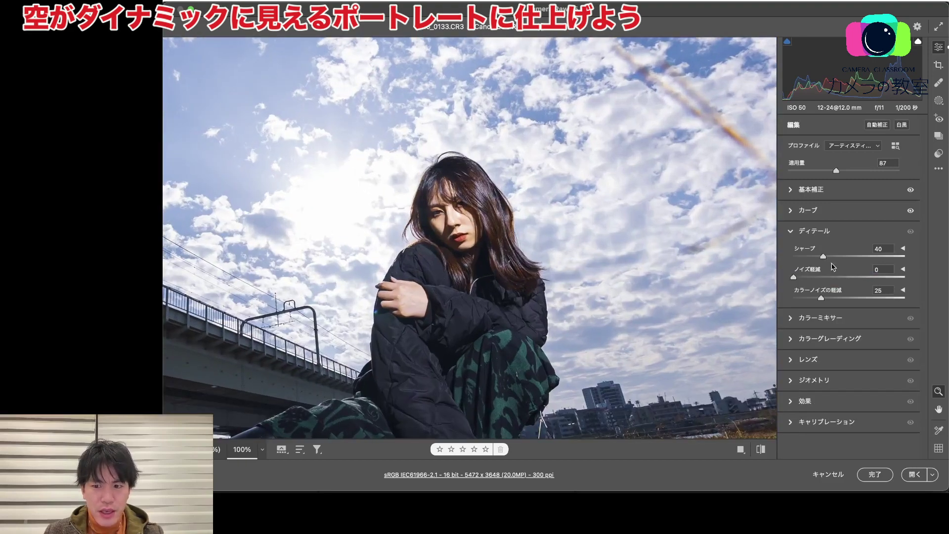
left_click_drag(823, 258, 838, 256)
left_click(811, 230)
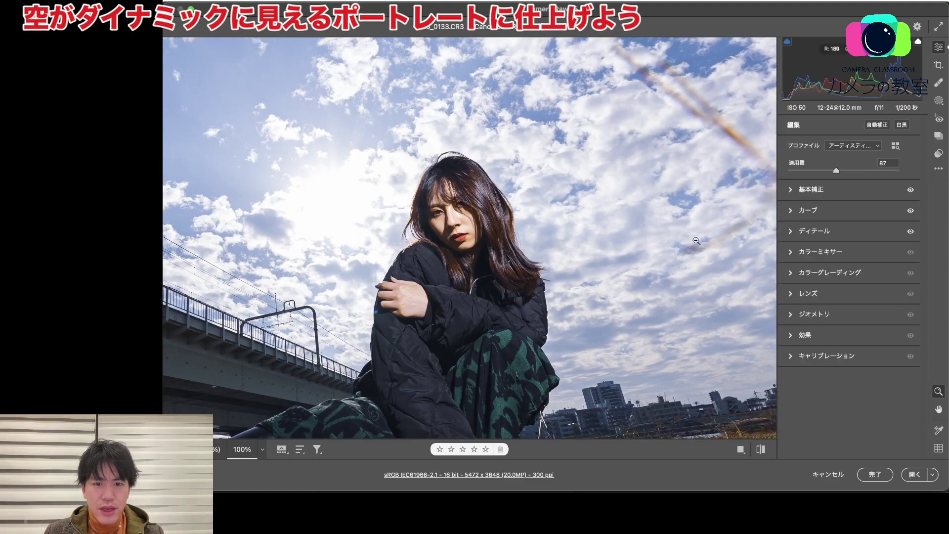
left_click(635, 274)
left_click(513, 224)
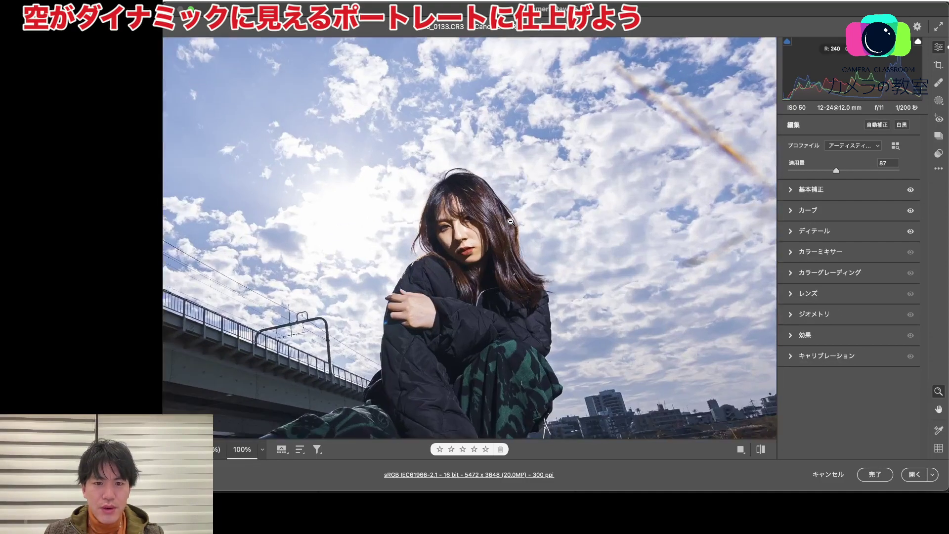
Cool the white balance to a temperature of 5000 and check it on both the face and the whole image
left_click(814, 190)
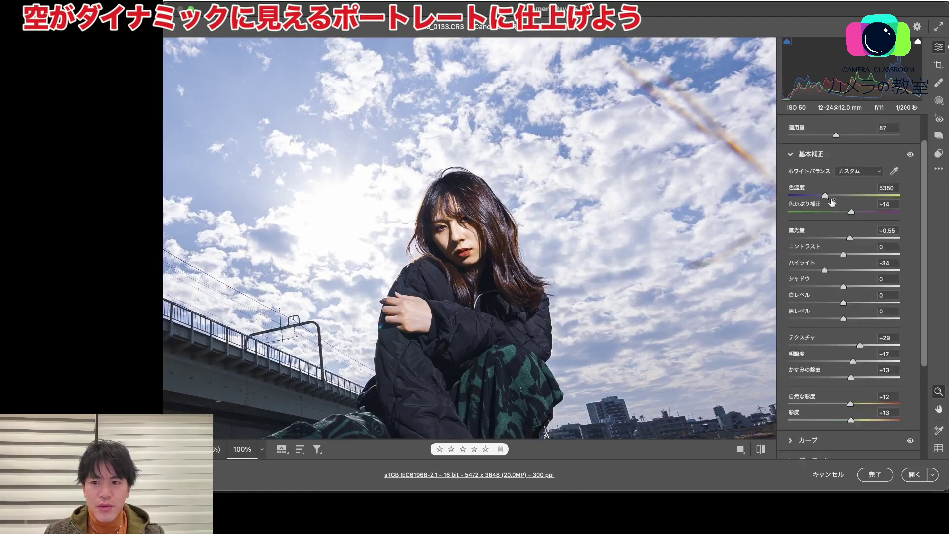
left_click_drag(825, 197, 820, 197)
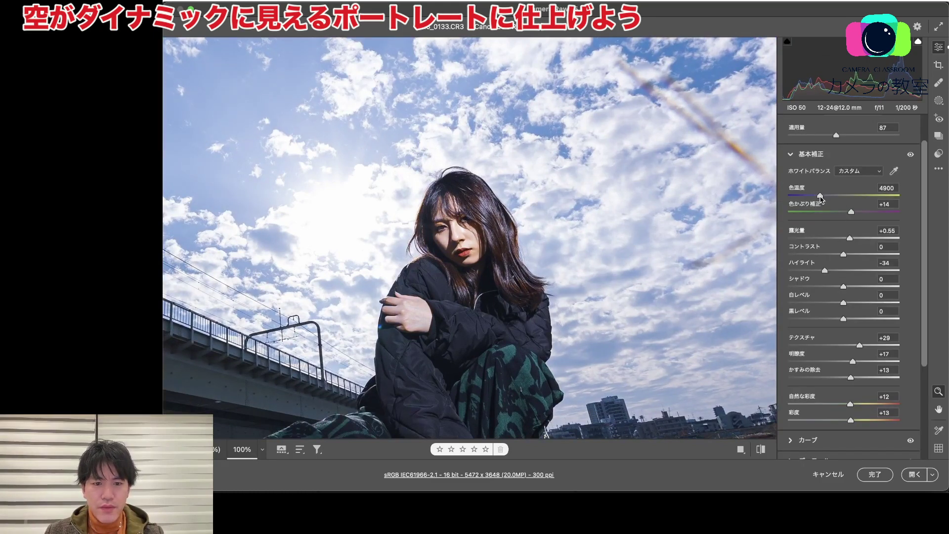
left_click_drag(821, 198, 822, 198)
left_click(704, 233)
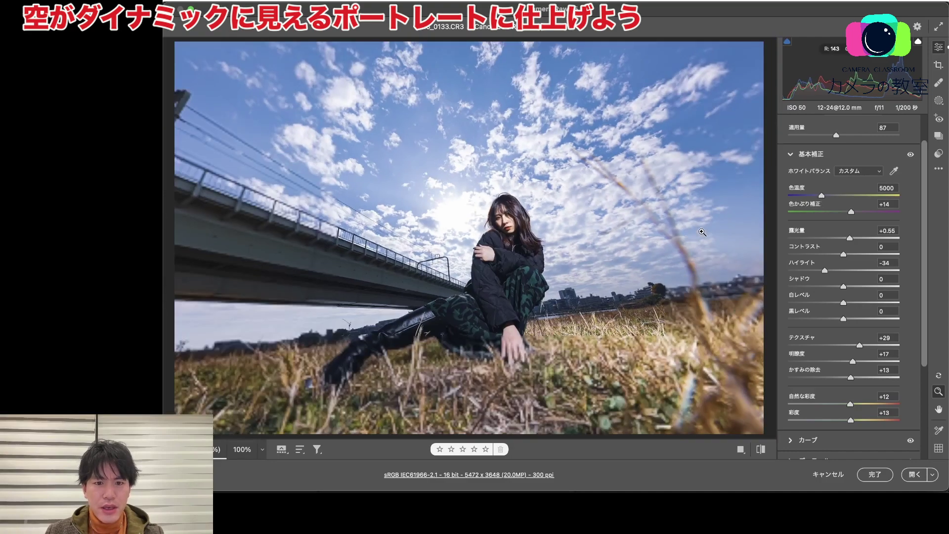
left_click(500, 225)
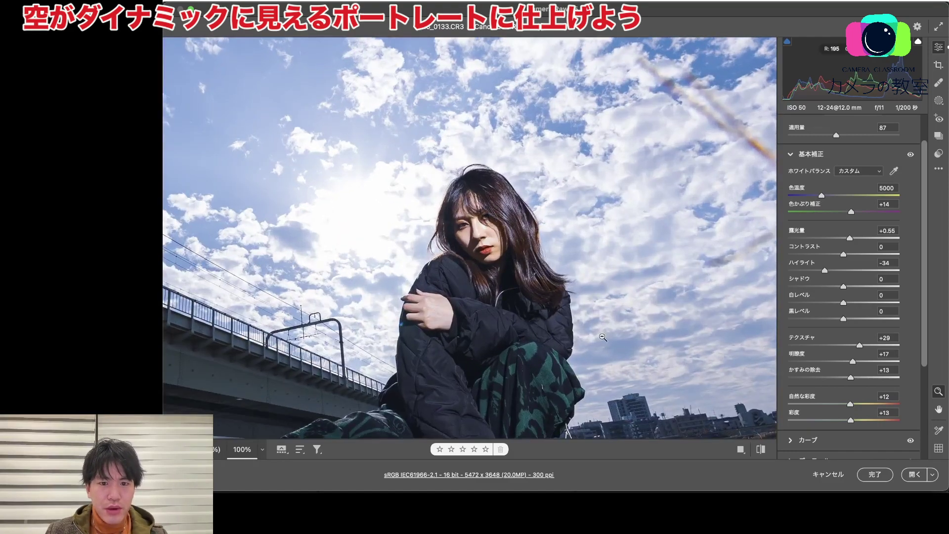
left_click(605, 337)
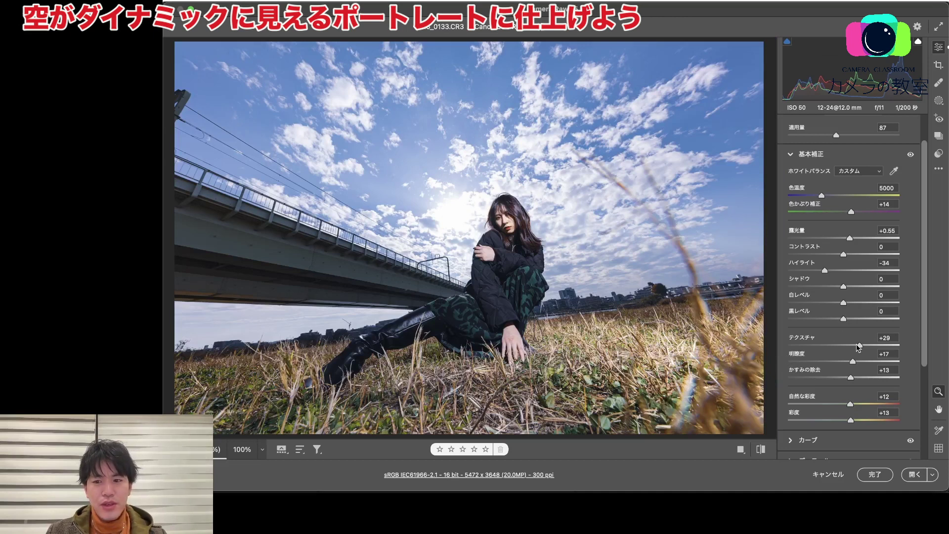
Deepen the blue sky in the HSL color mixer with blue saturation +27 and blue luminance -14
scroll(847, 393, "down", 5)
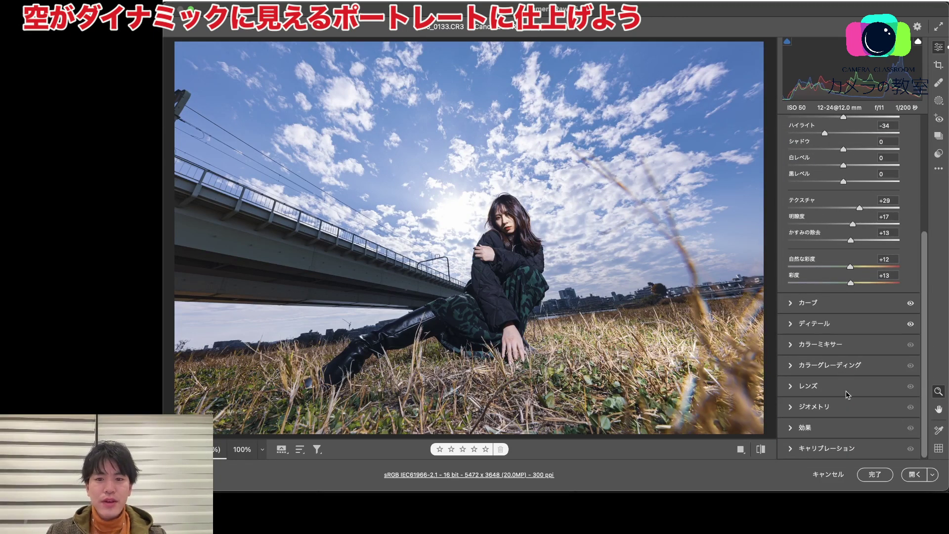
left_click(848, 345)
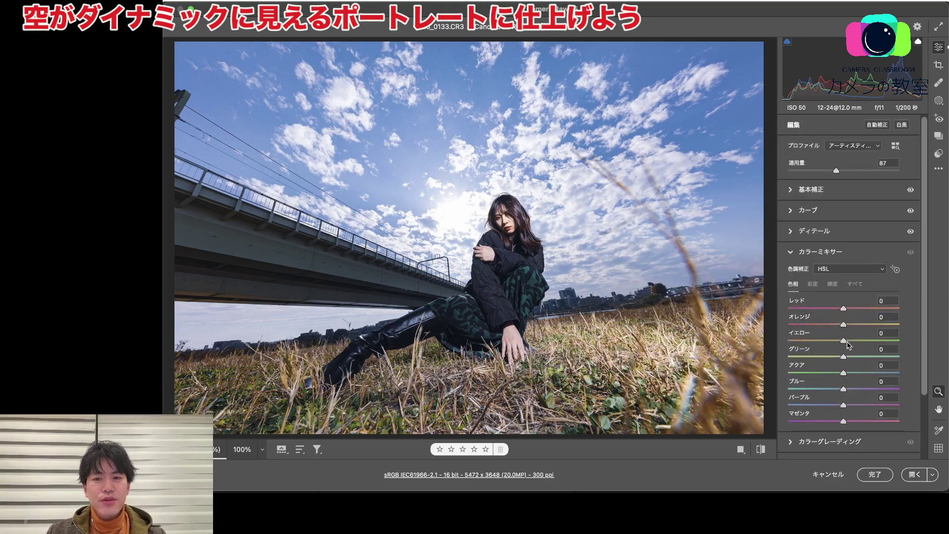
left_click(813, 286)
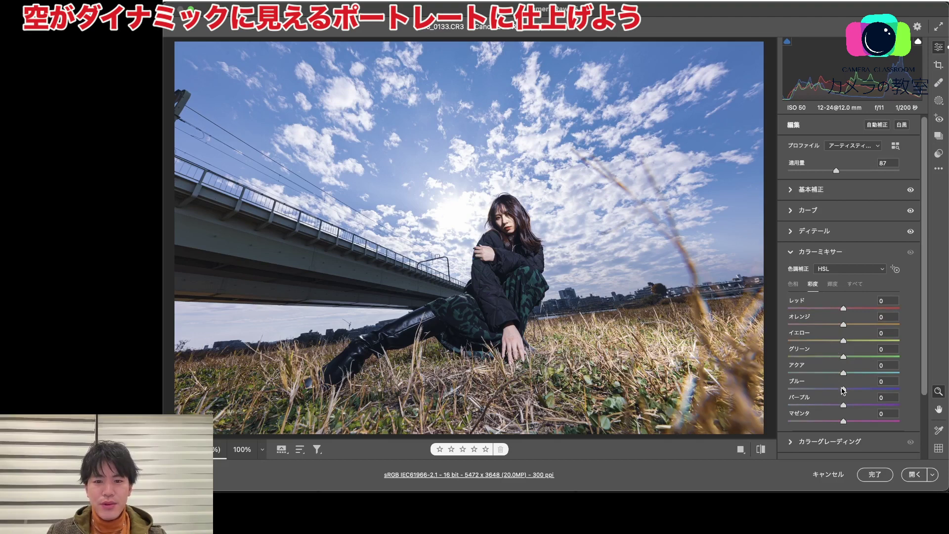
mouse_move(843, 390)
left_mouse_down()
mouse_move(874, 387)
mouse_move(837, 390)
mouse_move(859, 388)
left_mouse_up()
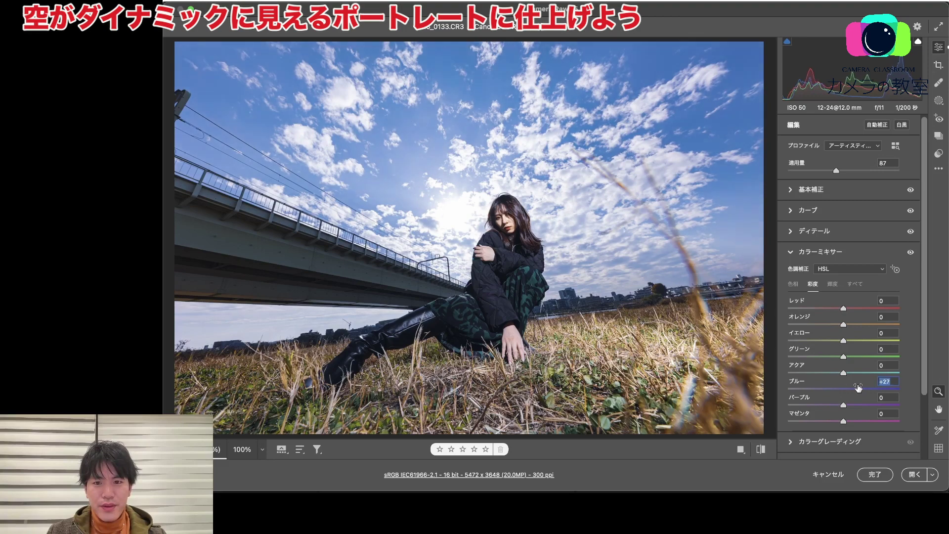
left_click(834, 285)
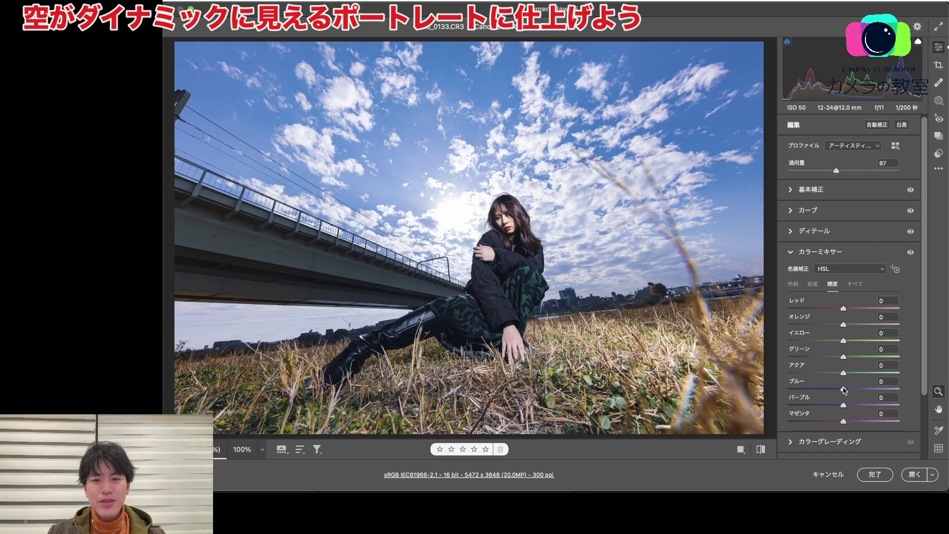
left_click_drag(844, 390, 835, 390)
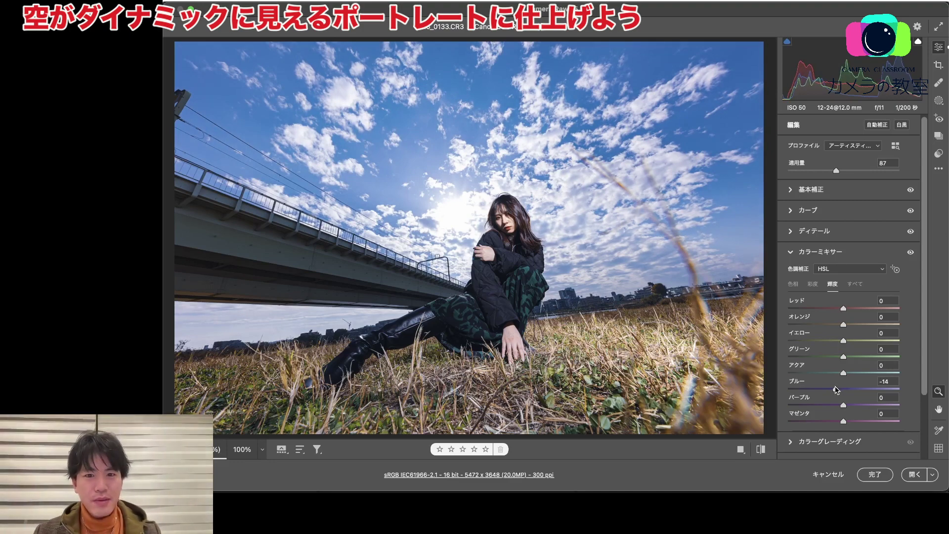
Review the Sigma lens profile settings and compare the image with and without profile correction, leaving the correction enabled
scroll(840, 331, "down", 5)
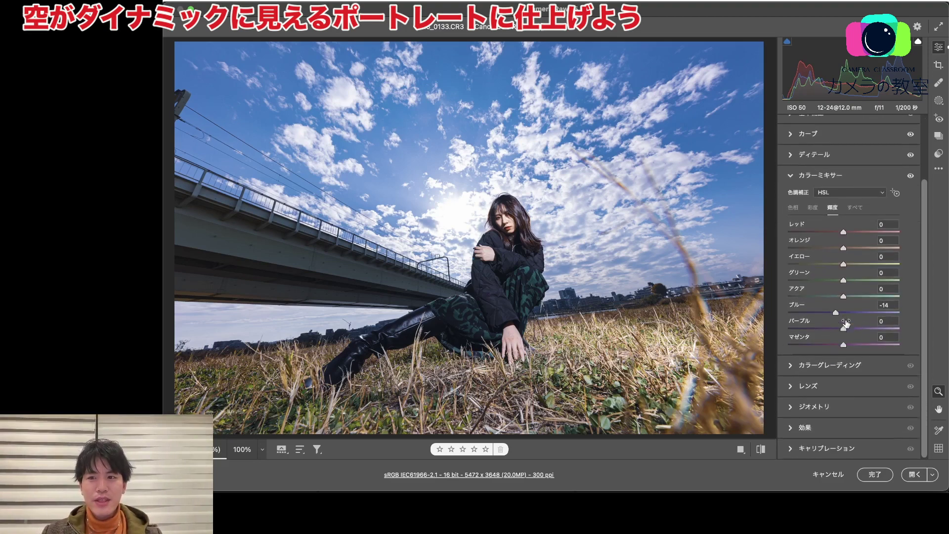
left_click(828, 388)
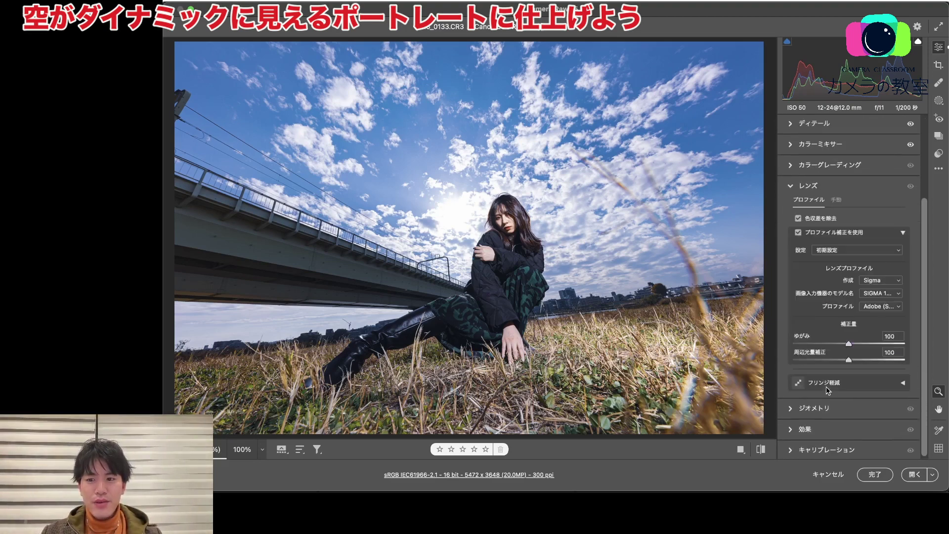
left_click(879, 294)
left_click(879, 293)
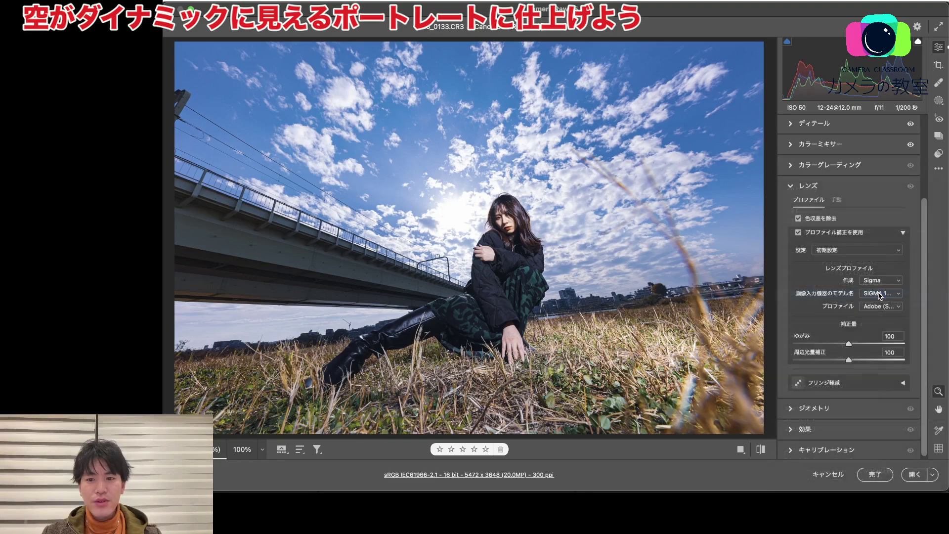
left_click(830, 186)
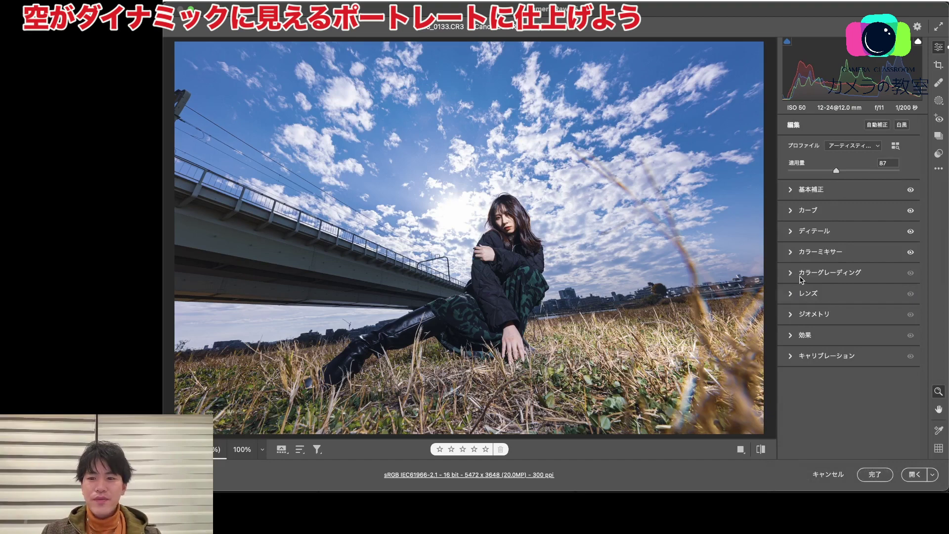
left_click(808, 295)
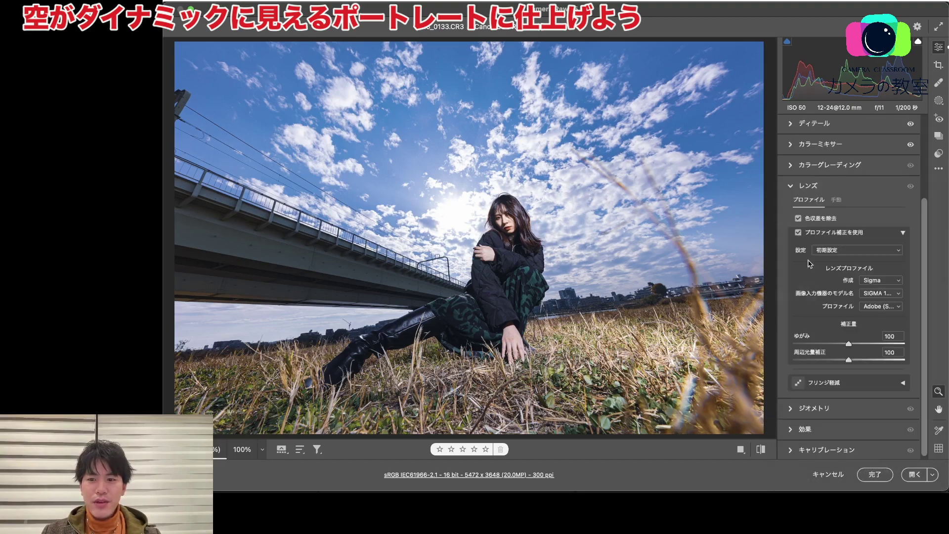
left_click(798, 233)
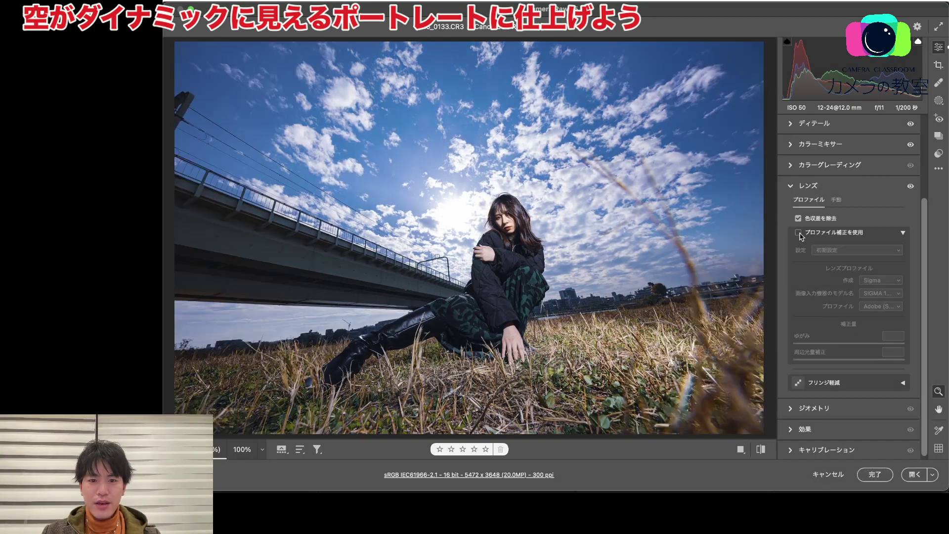
left_click(798, 232)
left_click(798, 233)
left_click(798, 232)
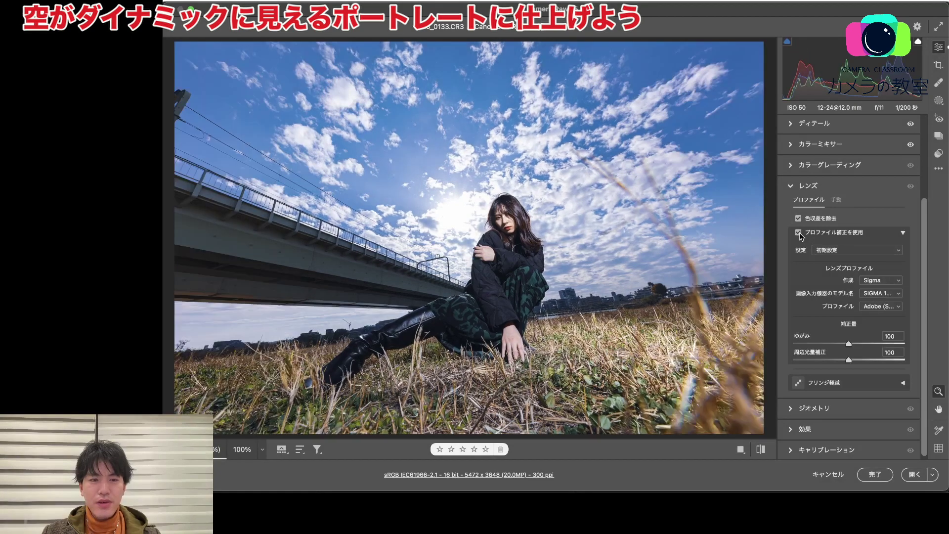
left_click(810, 192)
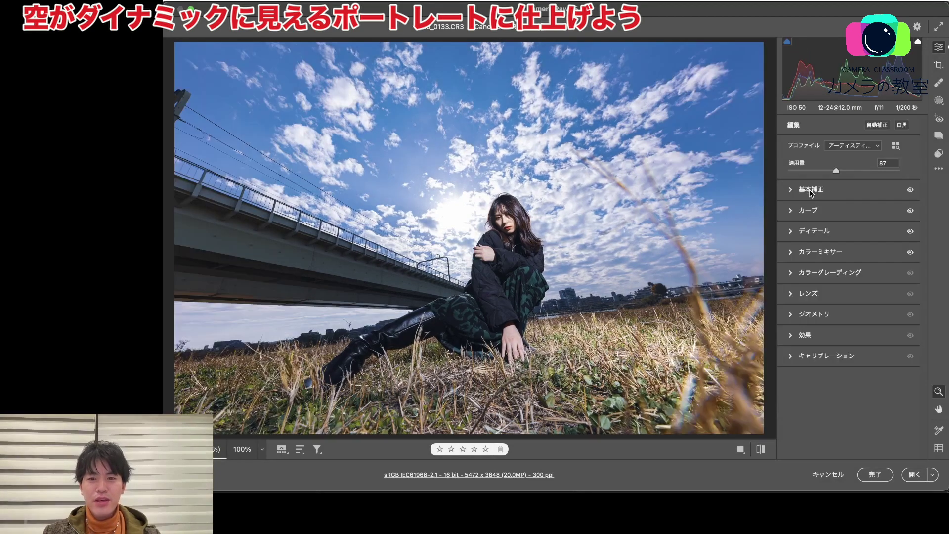
Darken the image edges with a post-crop vignetting amount of -15 in the effects settings
left_click(804, 335)
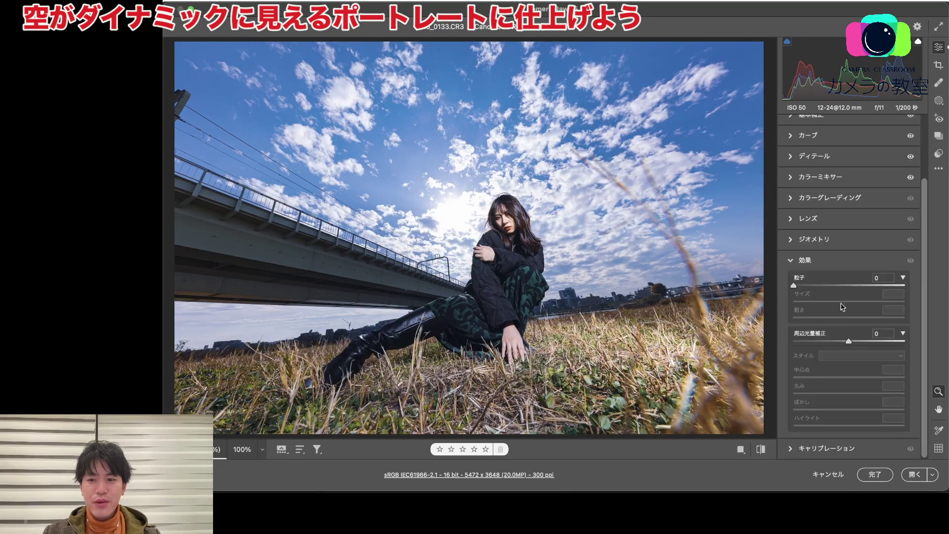
left_click_drag(849, 343, 840, 345)
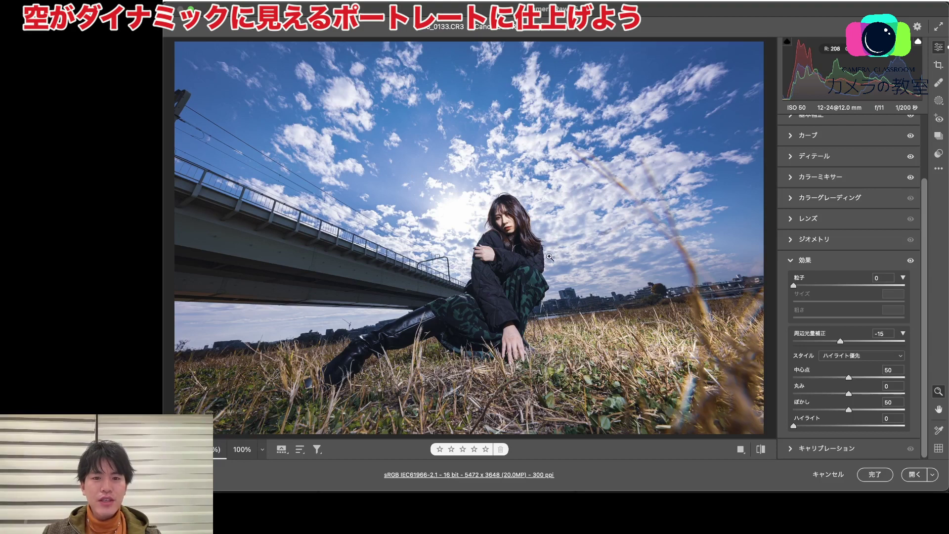
left_click(806, 260)
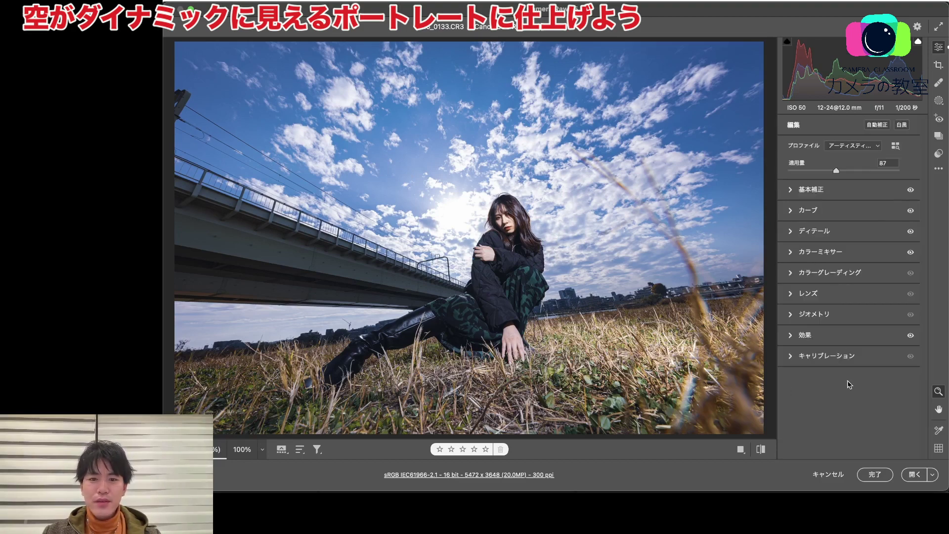
Shift the sky's blue hue to -25 in the HSL color mixer and check the face up close and the whole image
left_click(835, 258)
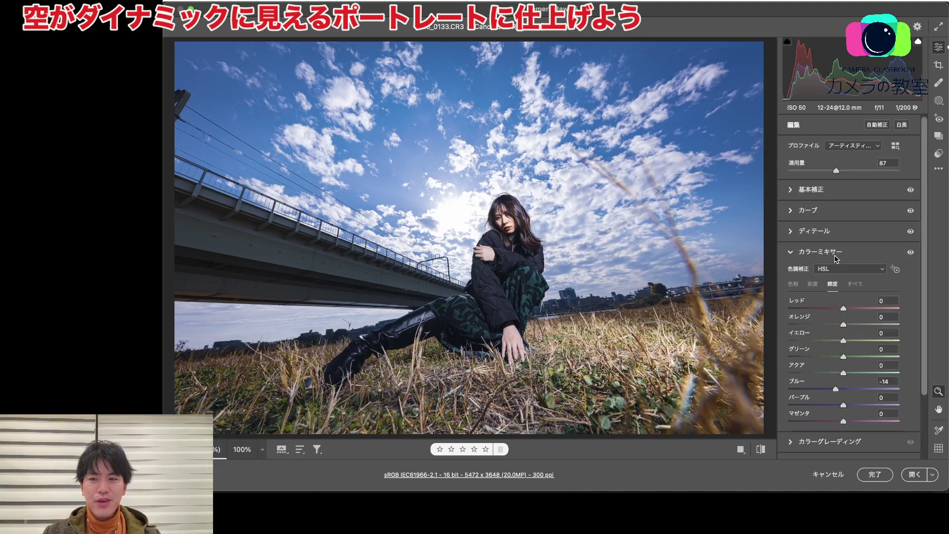
left_click(793, 285)
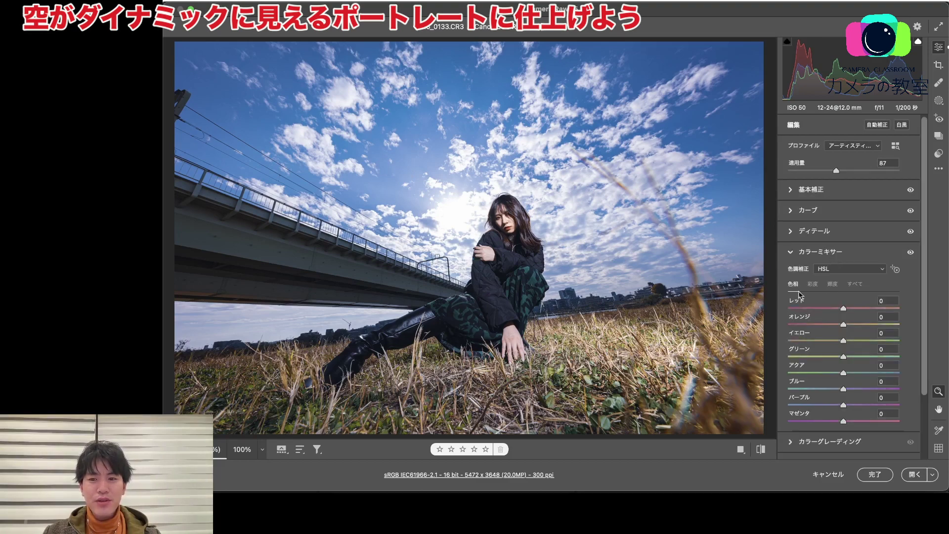
scroll(799, 295, "down", 2)
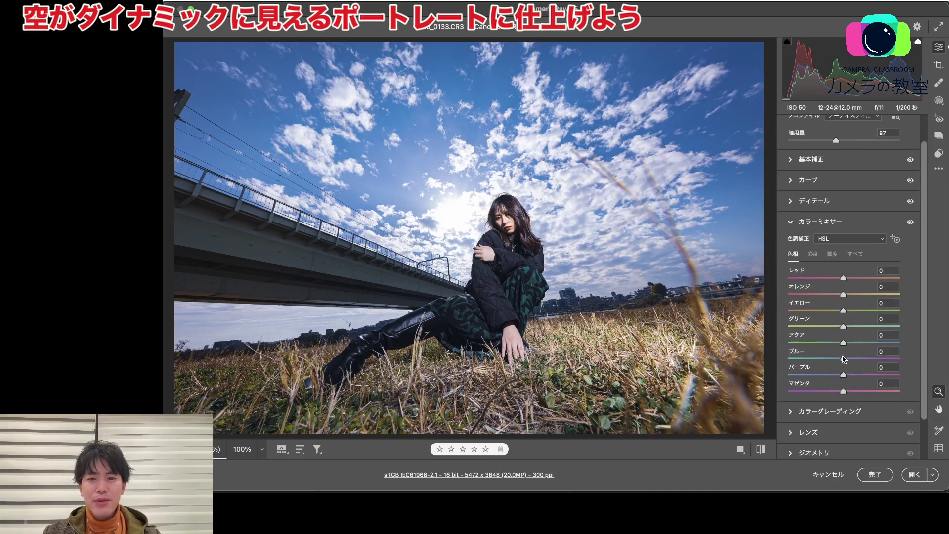
mouse_move(844, 360)
left_mouse_down()
mouse_move(829, 360)
mouse_move(875, 355)
mouse_move(831, 367)
left_mouse_up()
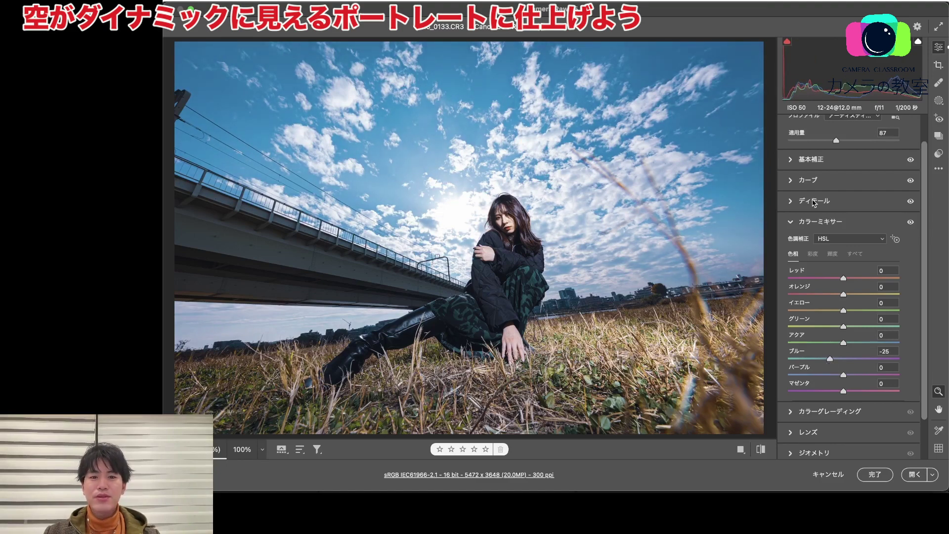
left_click(818, 222)
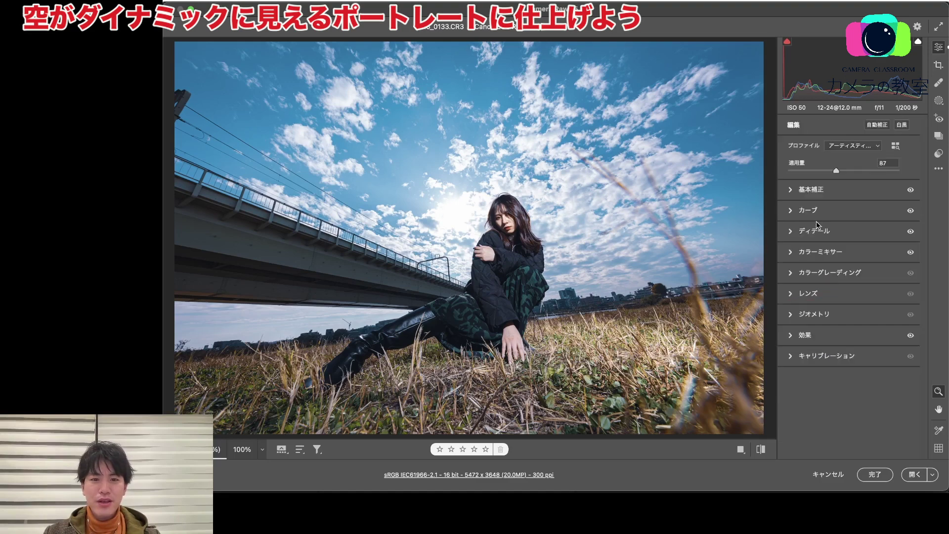
left_click(507, 240)
left_click(509, 215)
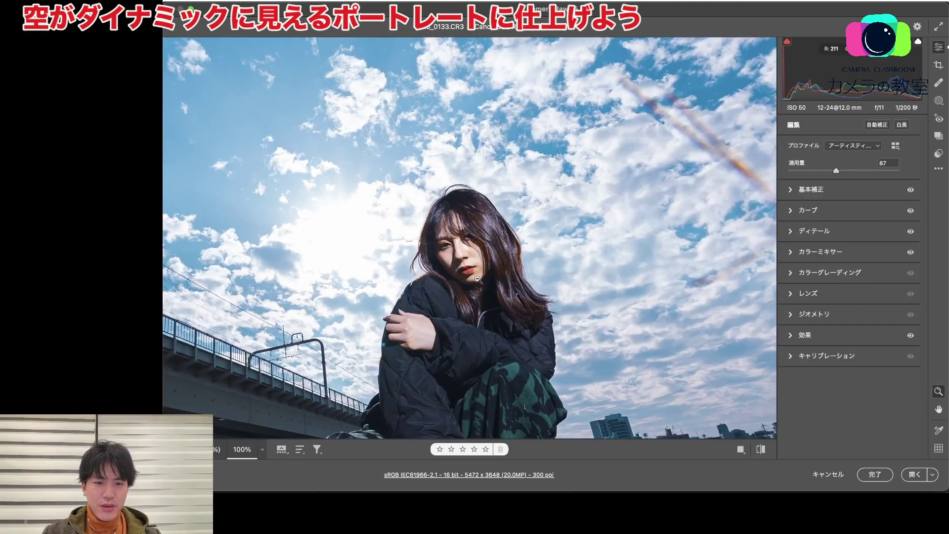
left_click(477, 280)
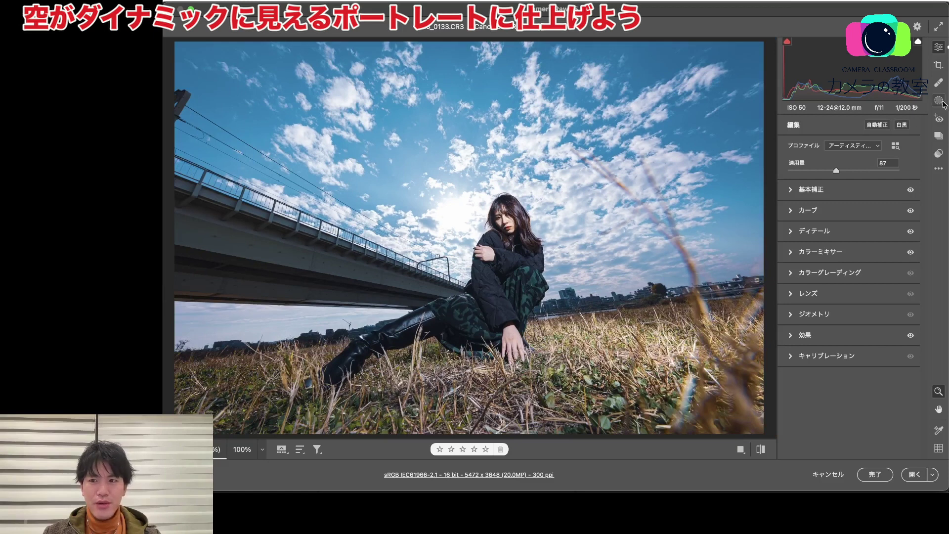
Create a Select Subject mask over the woman and soften it with texture -68 and clarity -23
left_click(938, 101)
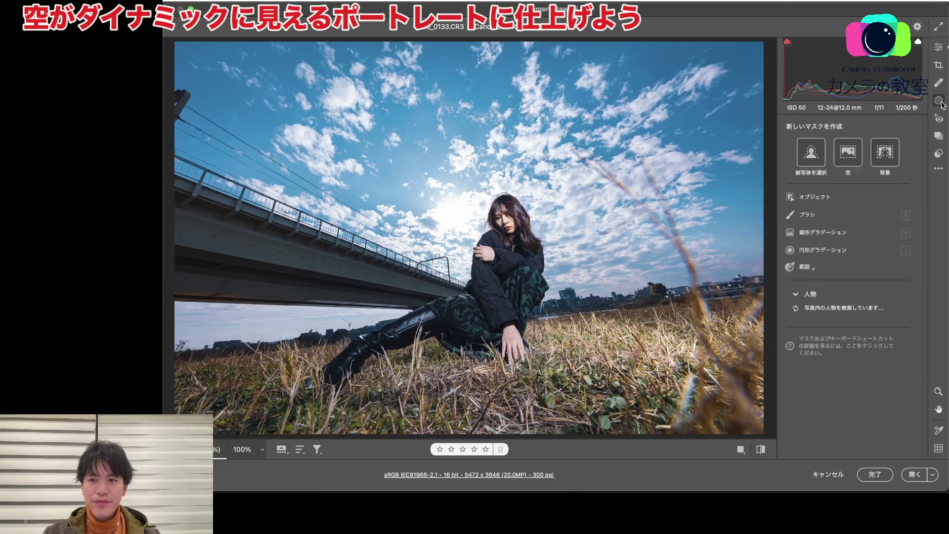
left_click(808, 157)
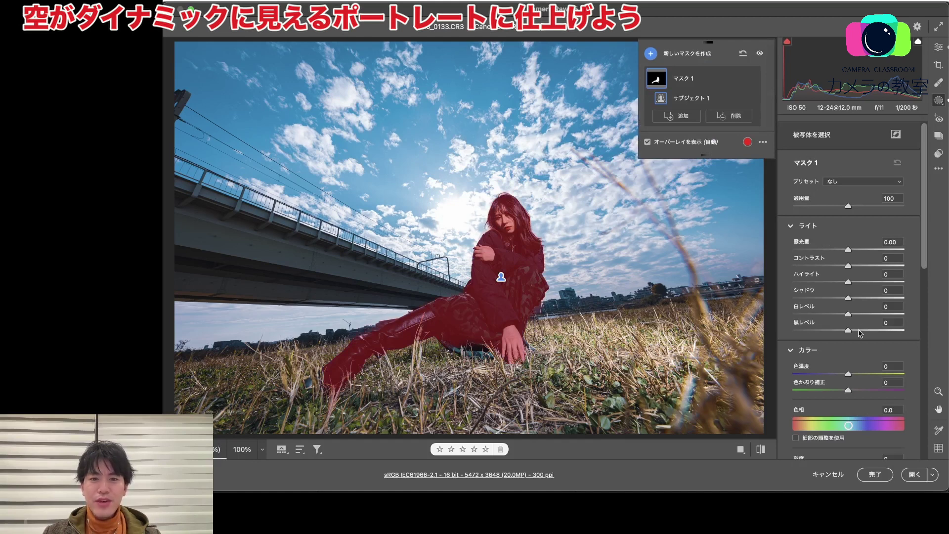
scroll(860, 334, "down", 2)
scroll(859, 333, "down", 10)
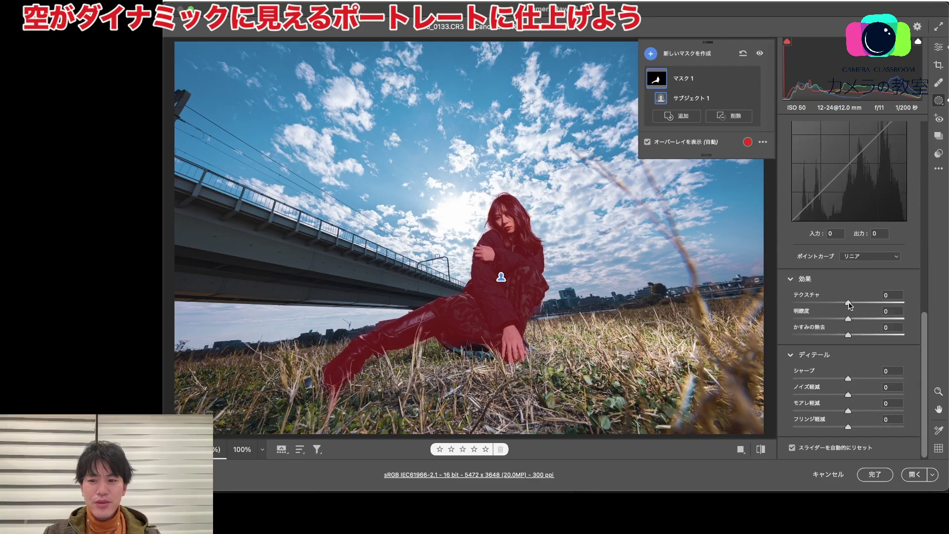
left_click_drag(849, 304, 835, 320)
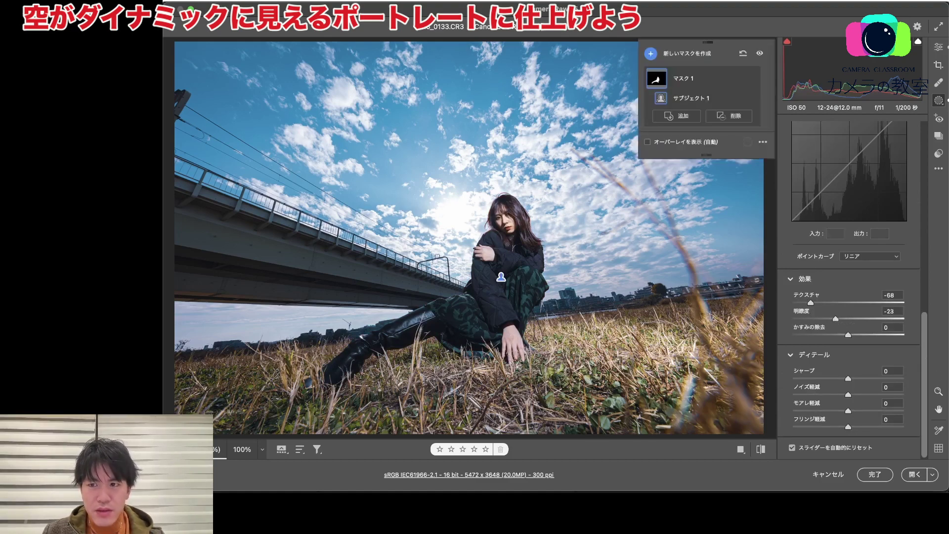
Check the face at 100% and try a clarity of -18 on the subject mask
left_click(937, 47)
key("z")
left_click(496, 215)
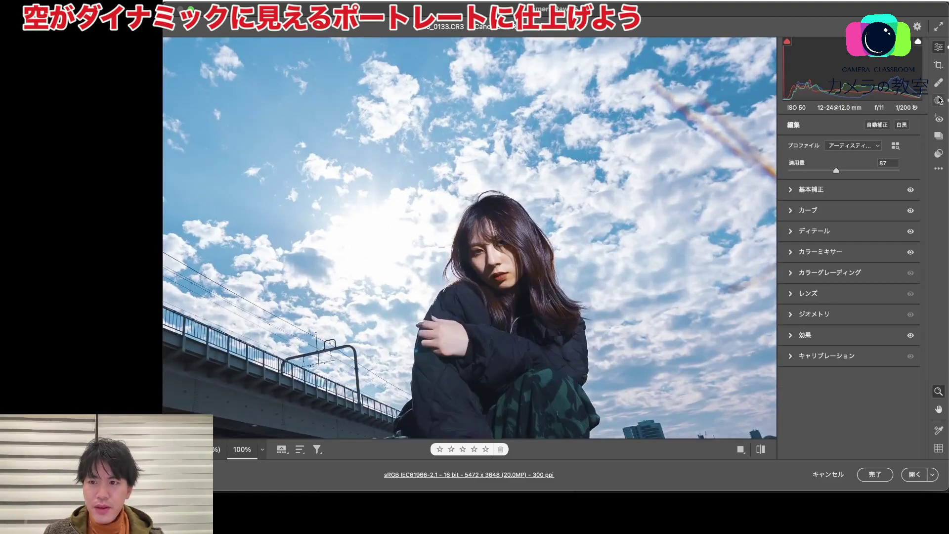
left_click(938, 100)
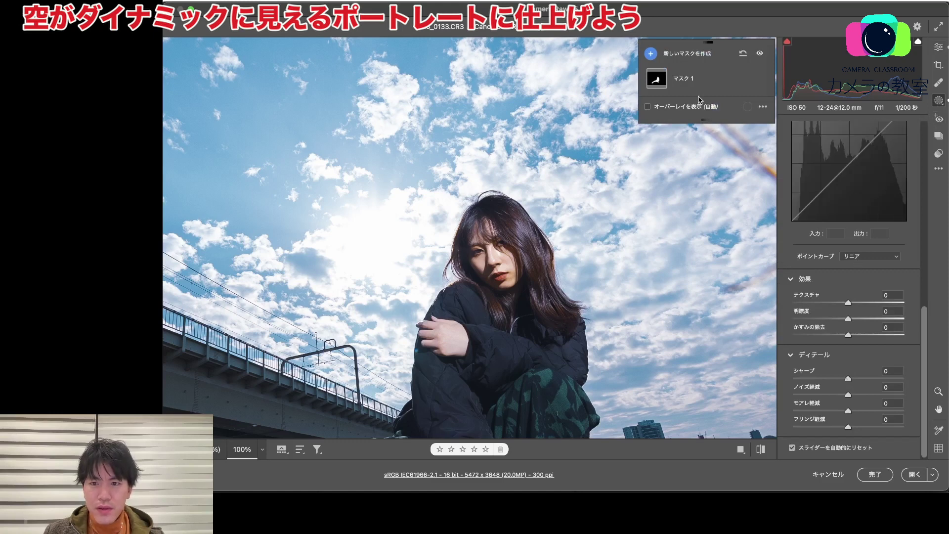
left_click(696, 87)
scroll(847, 296, "down", 10)
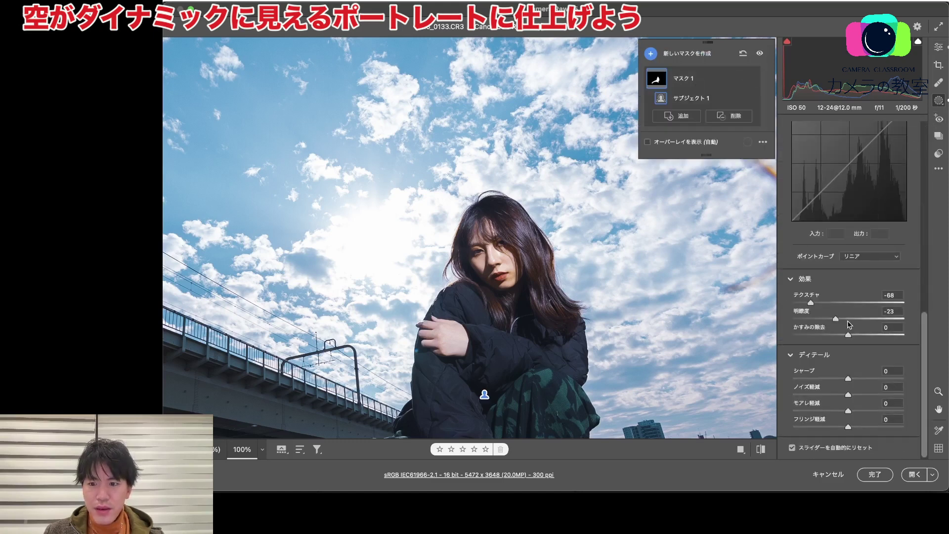
mouse_move(848, 318)
left_mouse_down()
mouse_move(836, 321)
mouse_move(870, 322)
mouse_move(849, 321)
left_mouse_up()
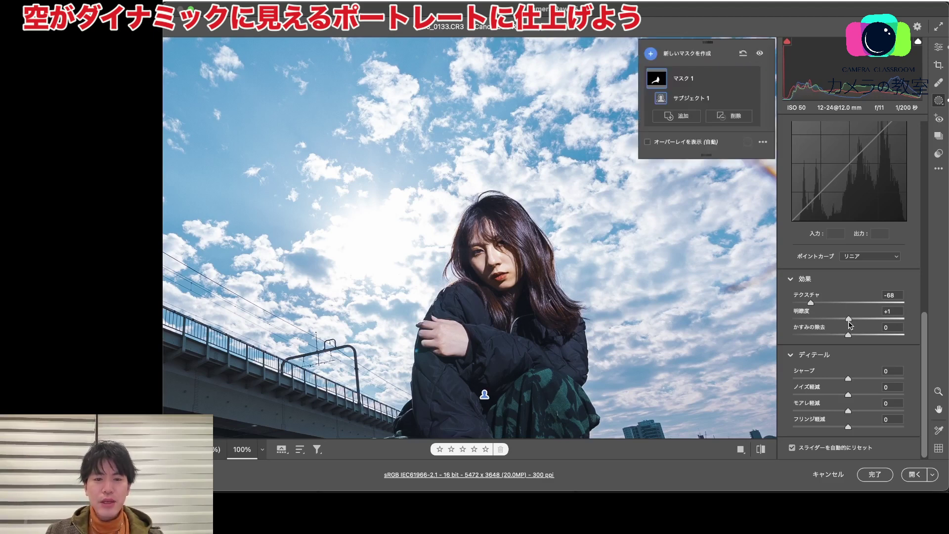
left_click_drag(848, 321, 837, 320)
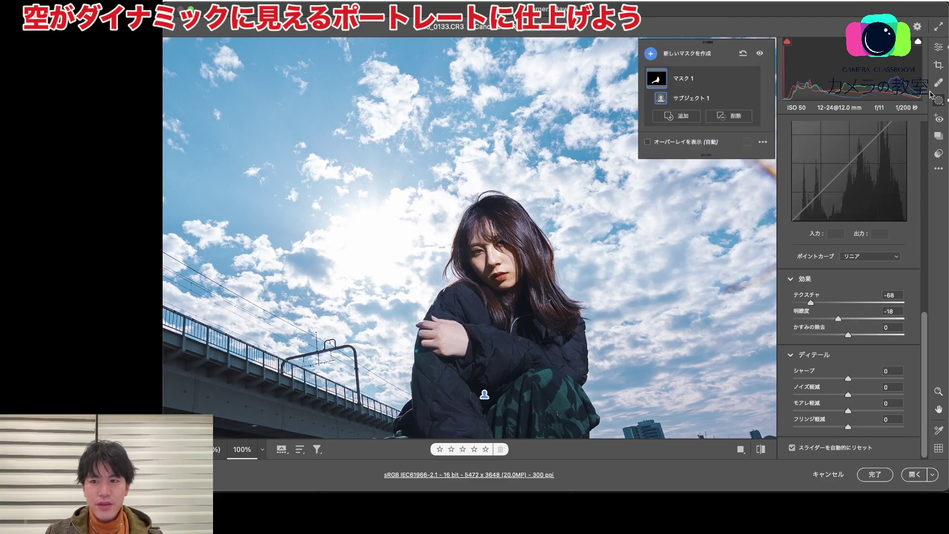
Inspect the face again, then set the subject mask's texture to -52 and its clarity to 0
left_click(937, 47)
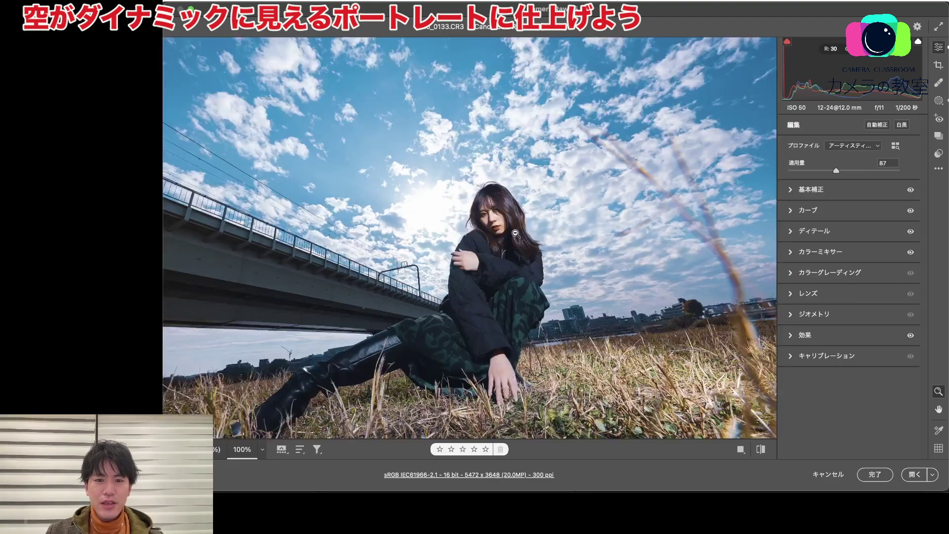
left_click(515, 233)
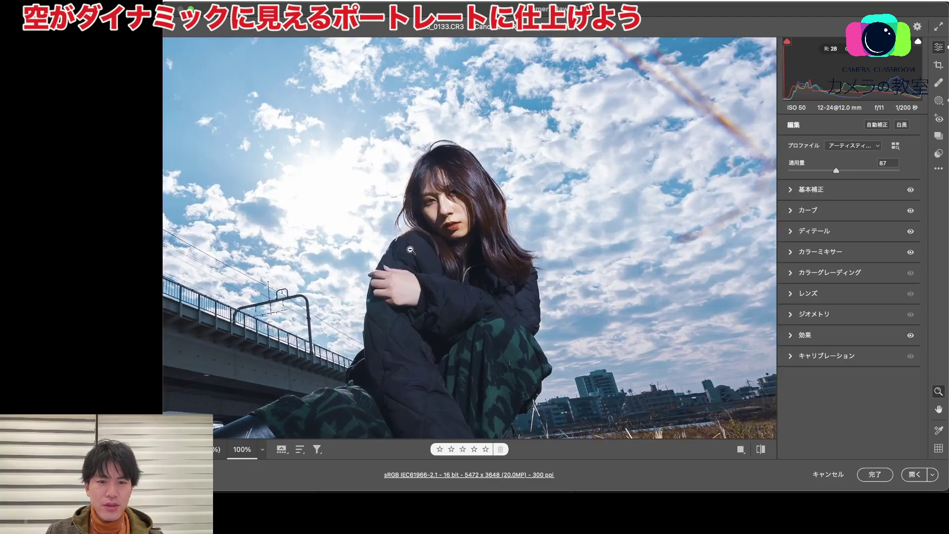
left_click(410, 248)
left_click(505, 212)
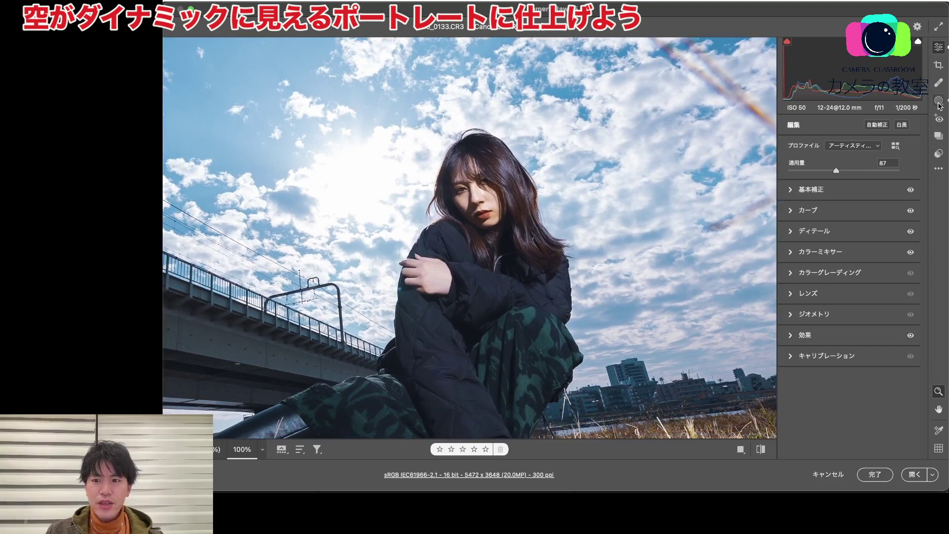
key("m")
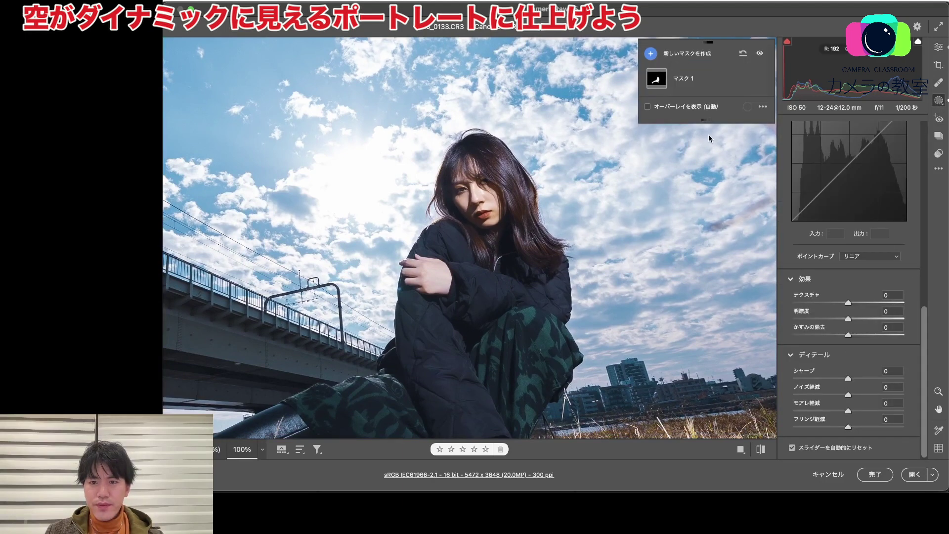
left_click(712, 88)
scroll(847, 247, "down", 8)
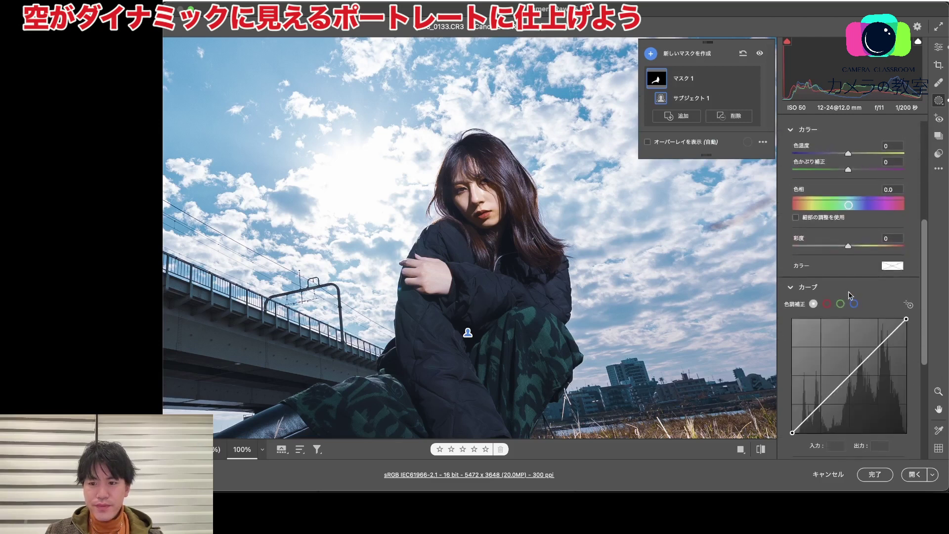
scroll(852, 298, "down", 3)
mouse_move(810, 356)
left_mouse_down()
mouse_move(838, 356)
mouse_move(815, 356)
mouse_move(832, 356)
mouse_move(817, 357)
mouse_move(847, 374)
mouse_move(853, 357)
mouse_move(808, 363)
mouse_move(819, 362)
left_mouse_up()
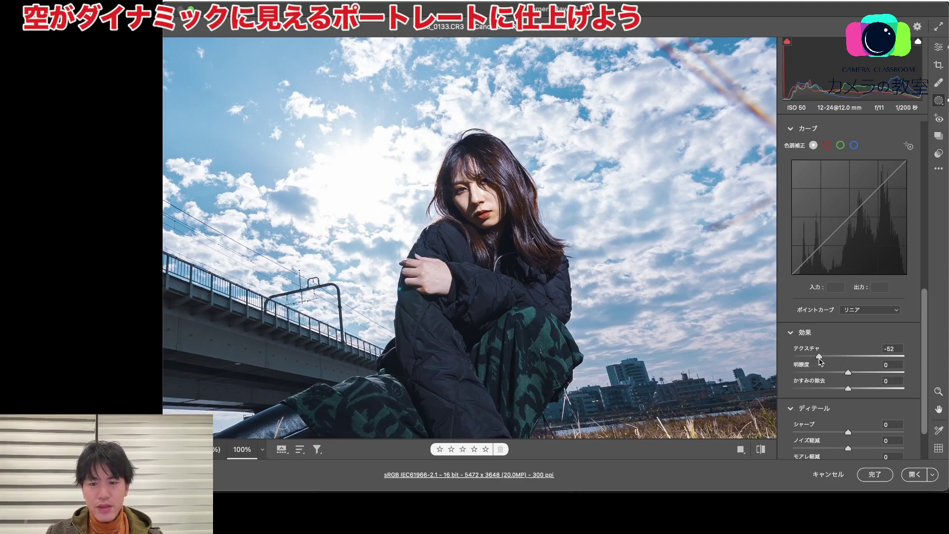
Compare the whole edited image with its default settings, ending on the edited version
left_click(937, 47)
left_click(551, 237)
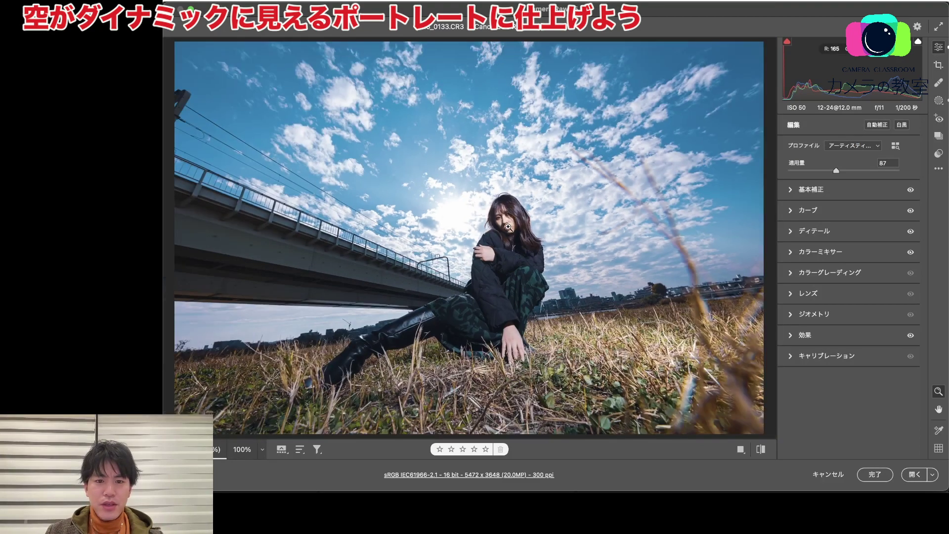
left_click(760, 449)
left_click(760, 449)
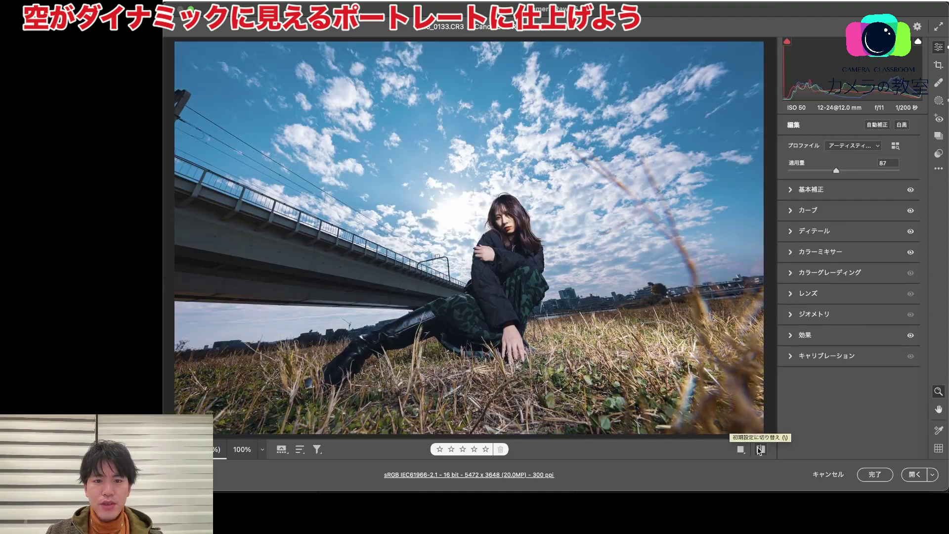
Examine the shadows on the face at 400%, 300% and 200% magnification
left_click(506, 220)
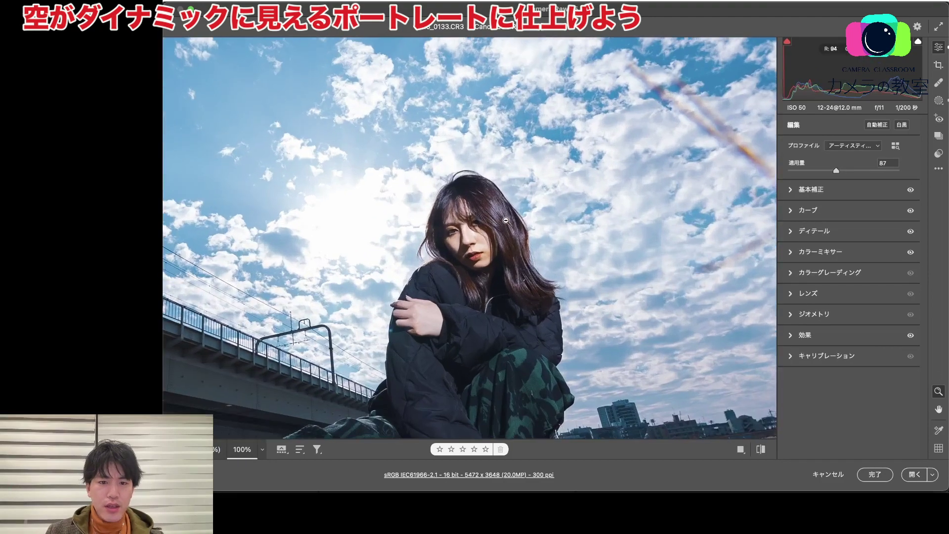
right_click(469, 252)
mouse_move(519, 264)
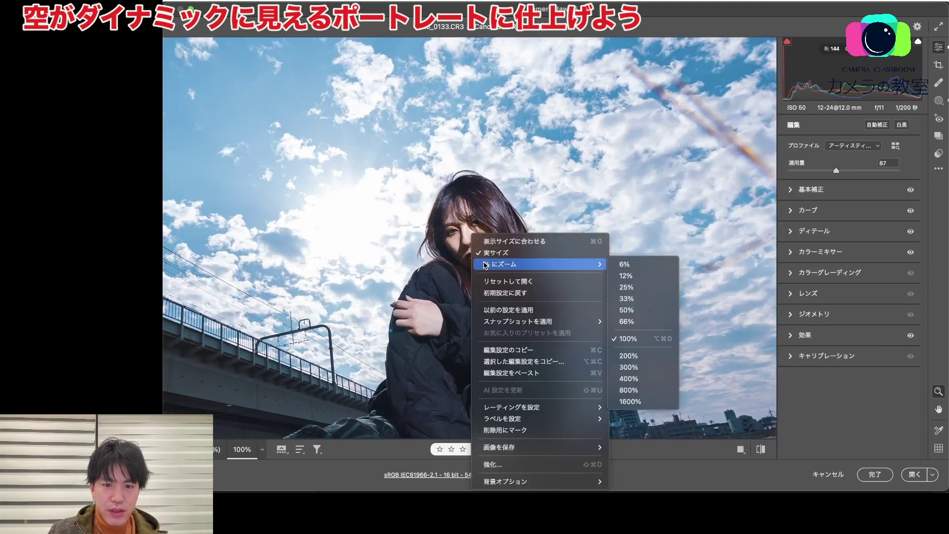
left_click(628, 378)
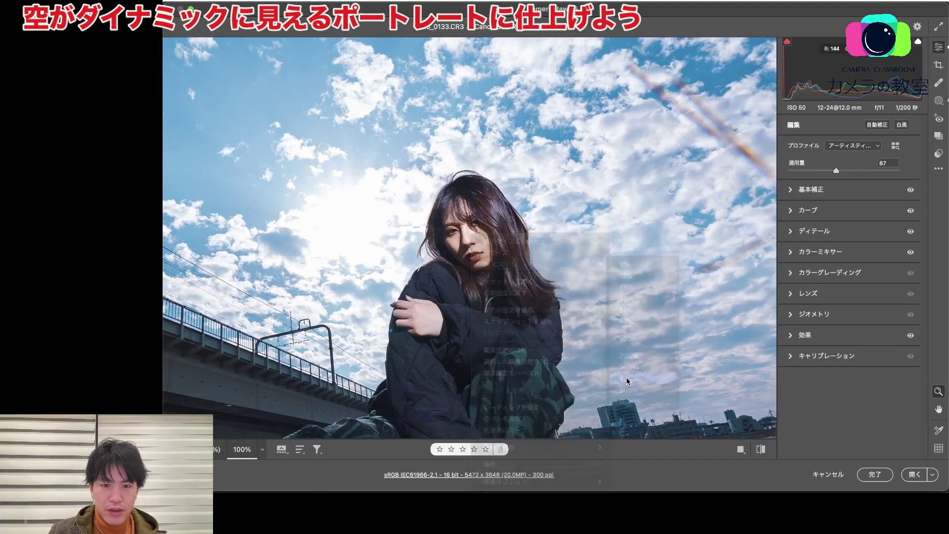
right_click(502, 307)
mouse_move(568, 263)
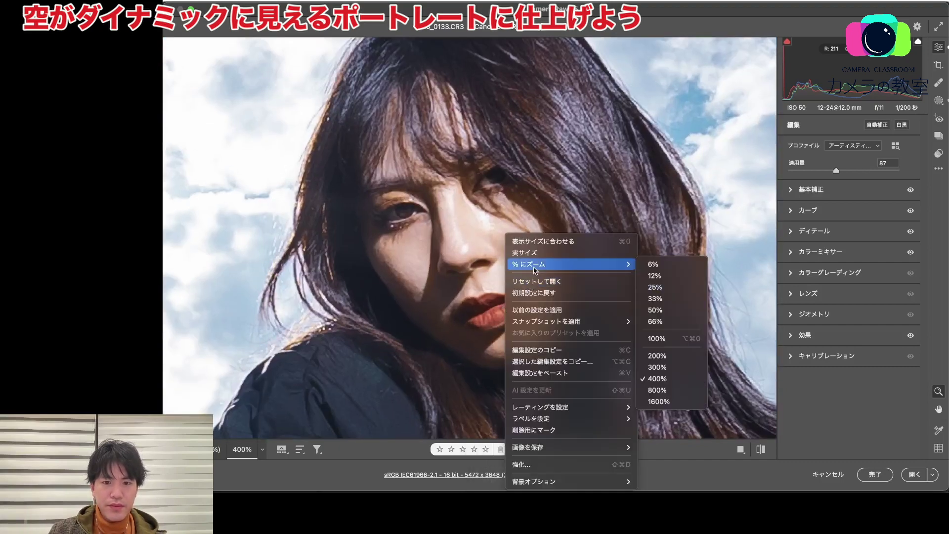
left_click(671, 366)
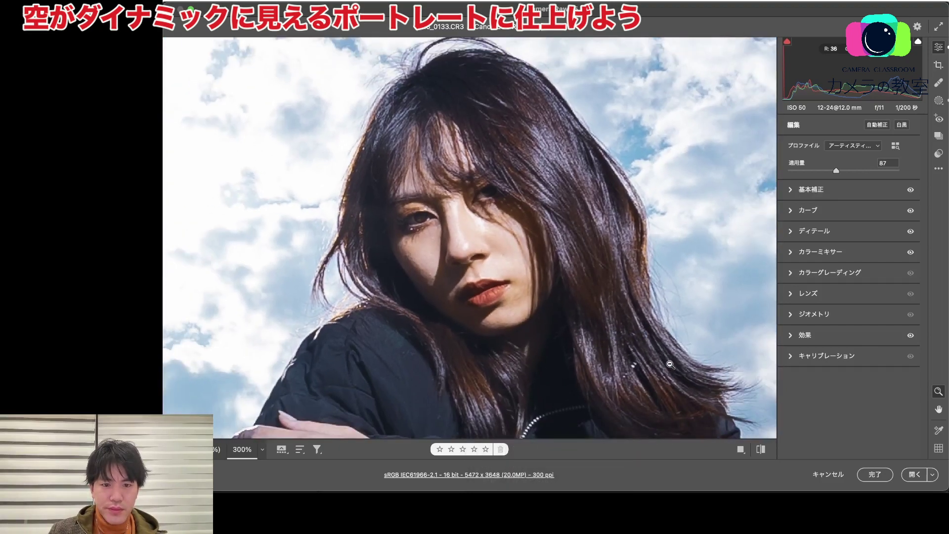
right_click(626, 315)
mouse_move(677, 321)
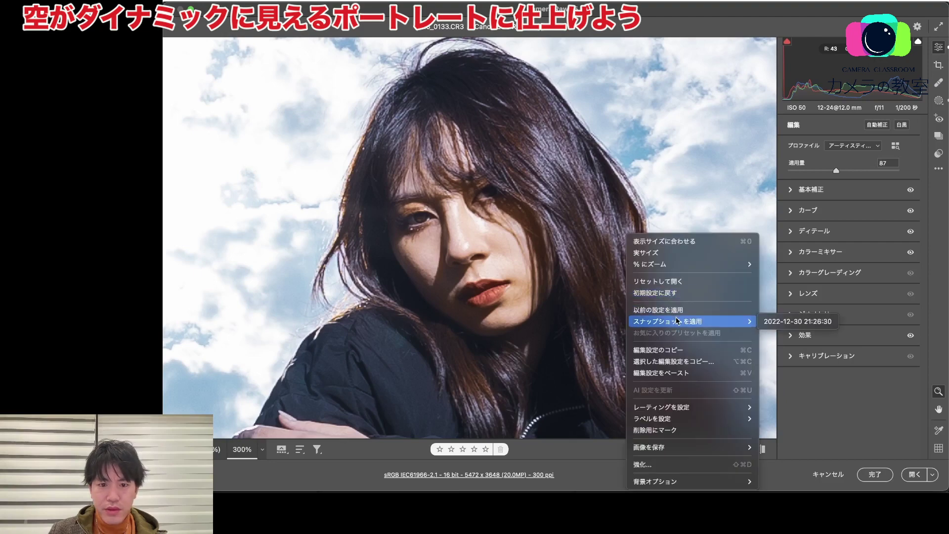
mouse_move(687, 264)
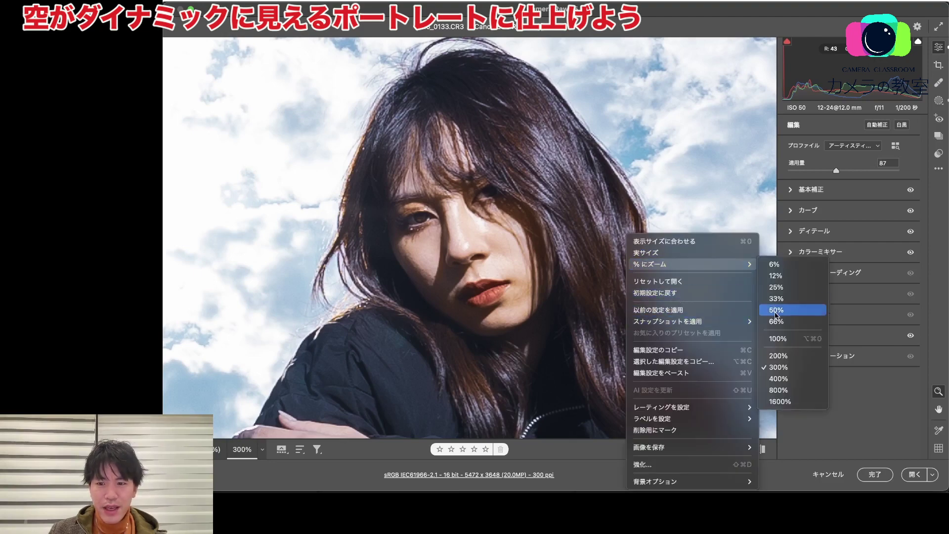
left_click(777, 355)
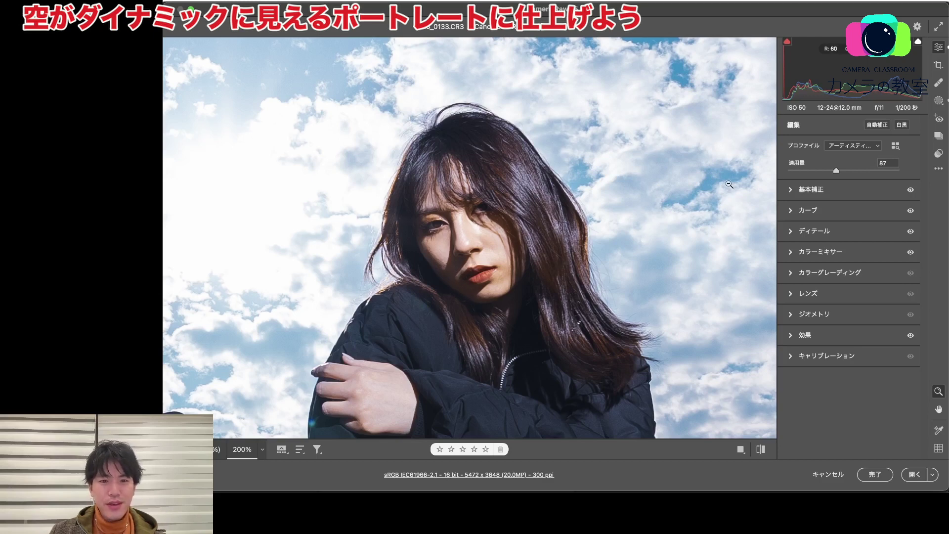
Mask the shadowed cheek and jaw of the face with object selection, setting the mask's shadows to +83 and adjusting its blacks
left_click(942, 101)
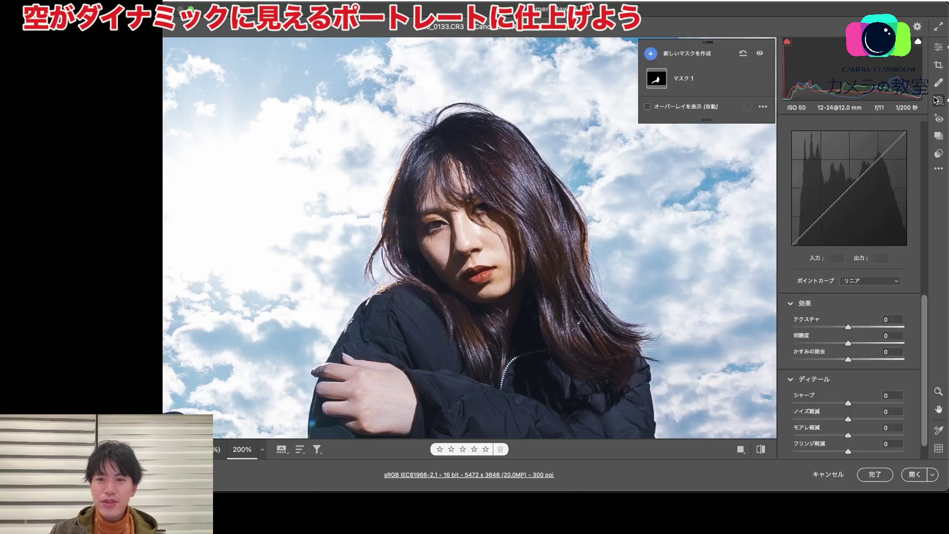
left_click(650, 53)
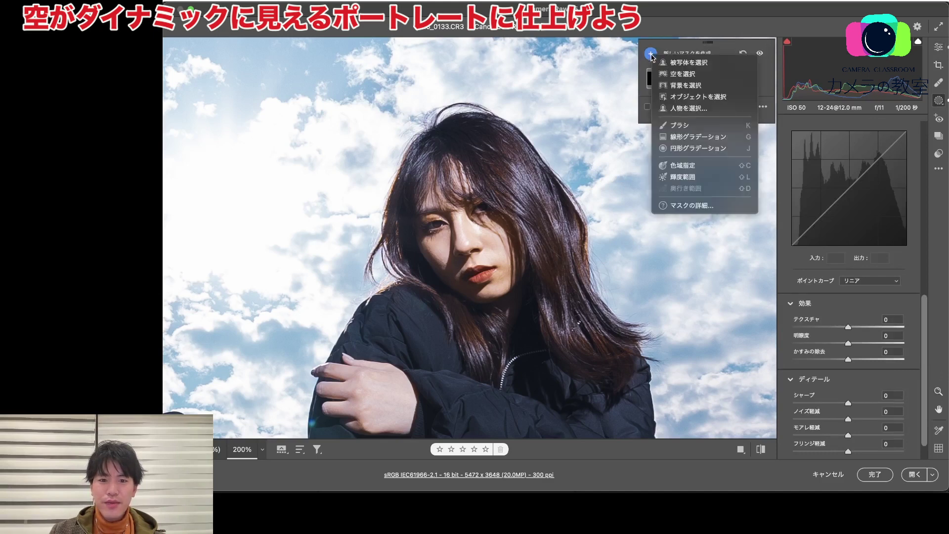
left_click(698, 96)
left_click_drag(445, 271, 463, 282)
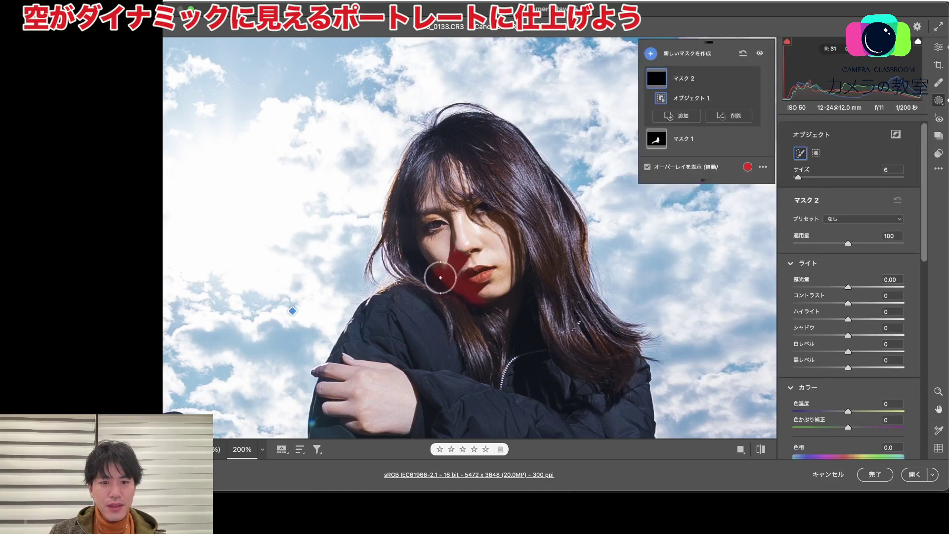
left_click_drag(426, 253, 427, 254)
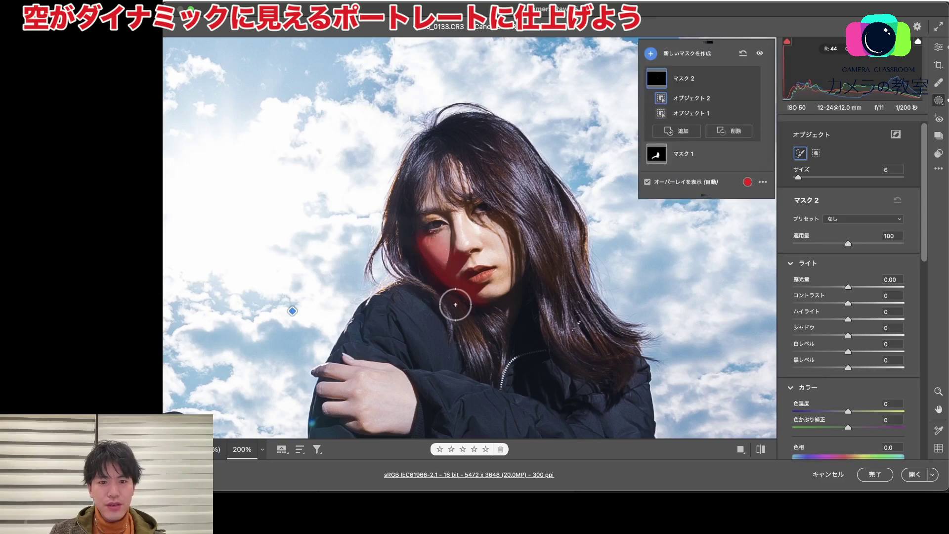
left_click_drag(848, 335, 897, 327)
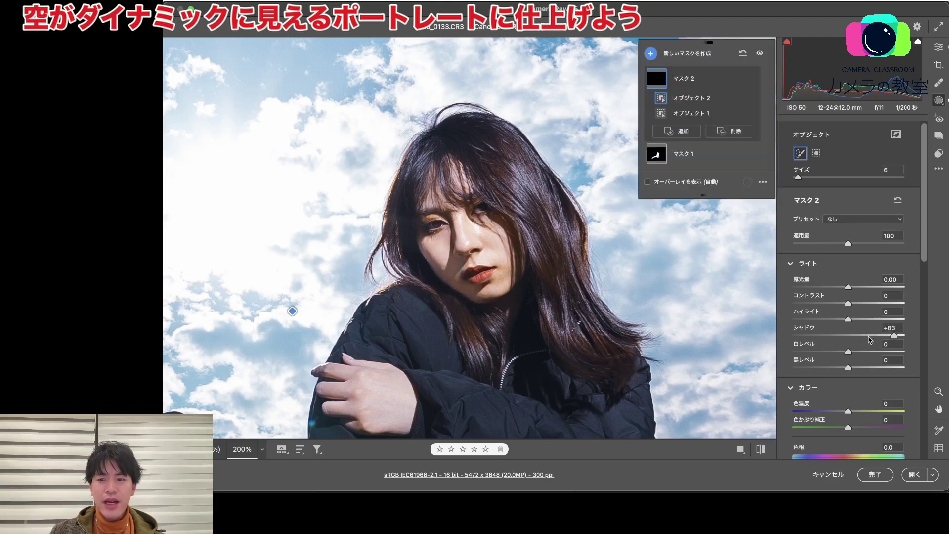
mouse_move(848, 367)
left_mouse_down()
mouse_move(860, 365)
mouse_move(849, 363)
left_mouse_up()
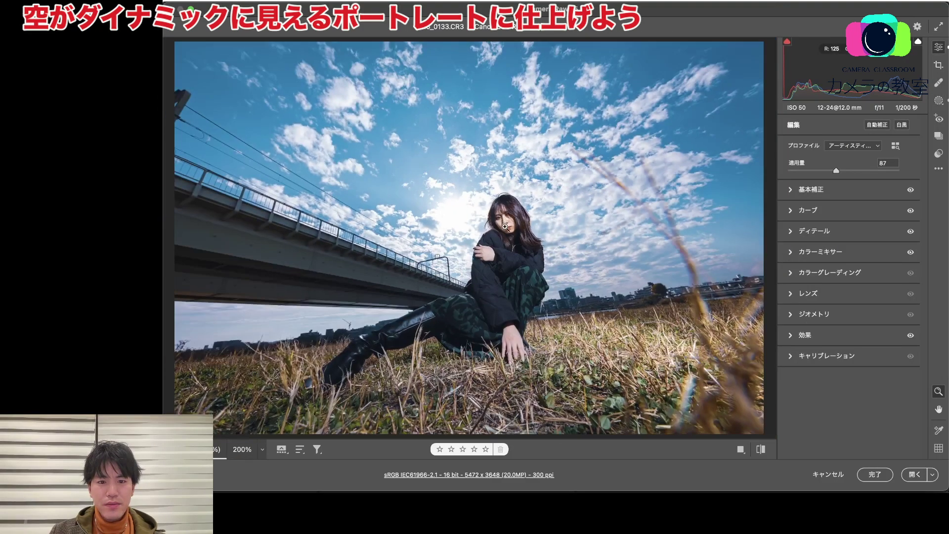
Create a new brush mask and paint the shaded patch on the cheek beside the nose with brush size 3
left_click(505, 227)
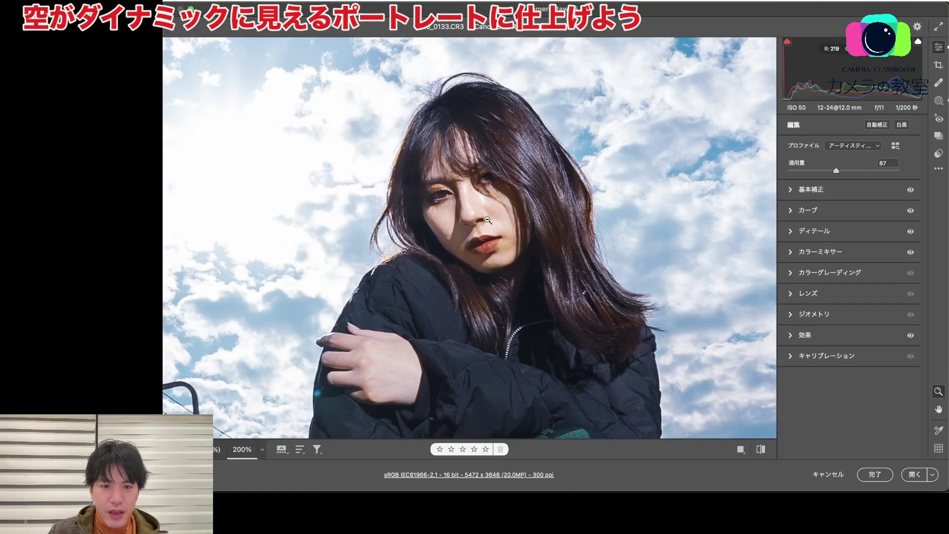
left_click(938, 100)
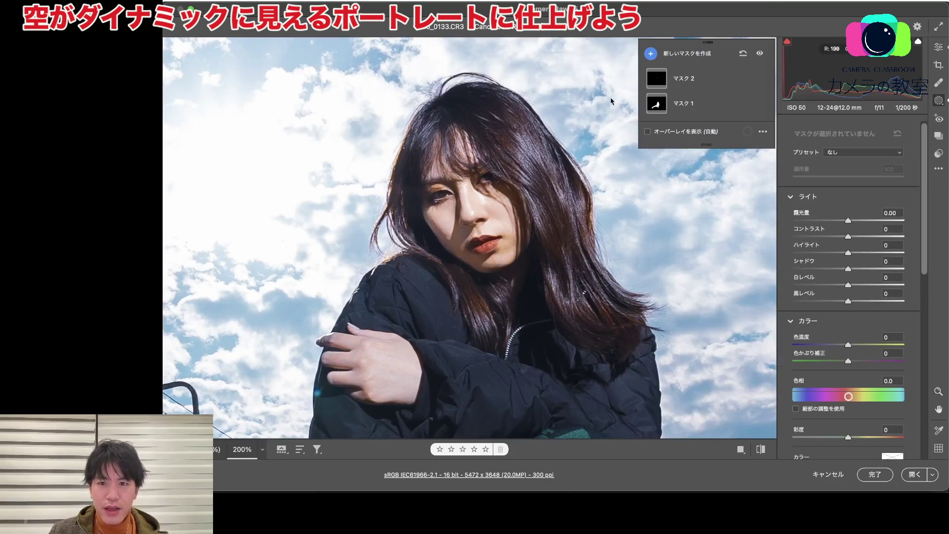
left_click(651, 55)
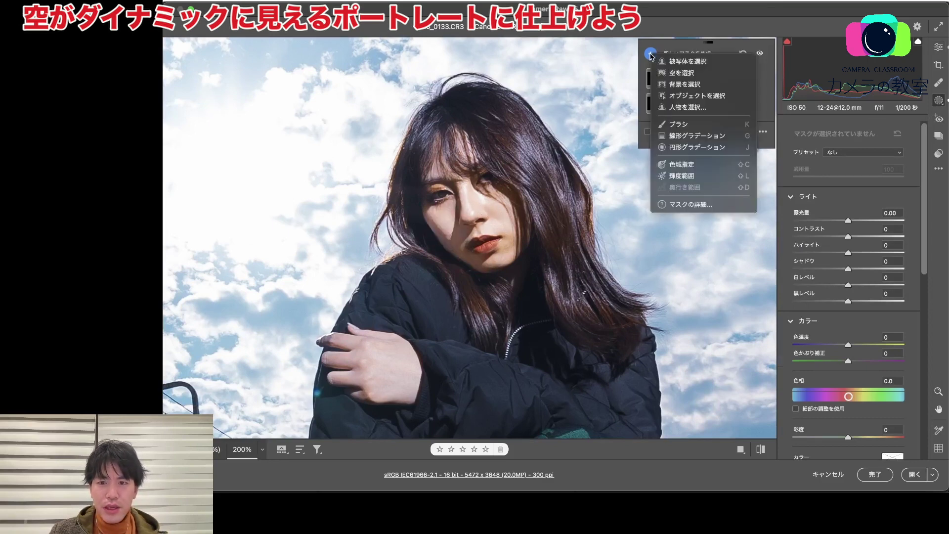
left_click(667, 128)
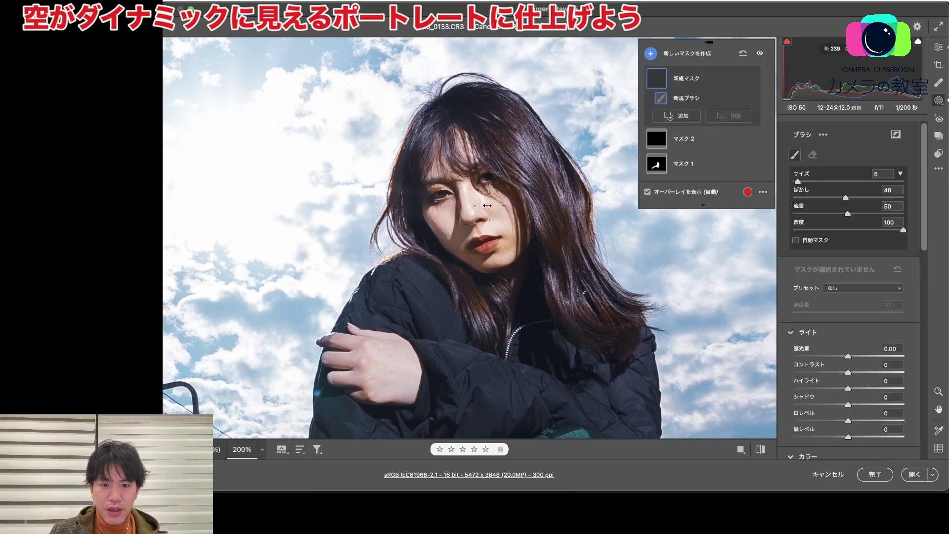
left_click_drag(488, 205, 493, 213)
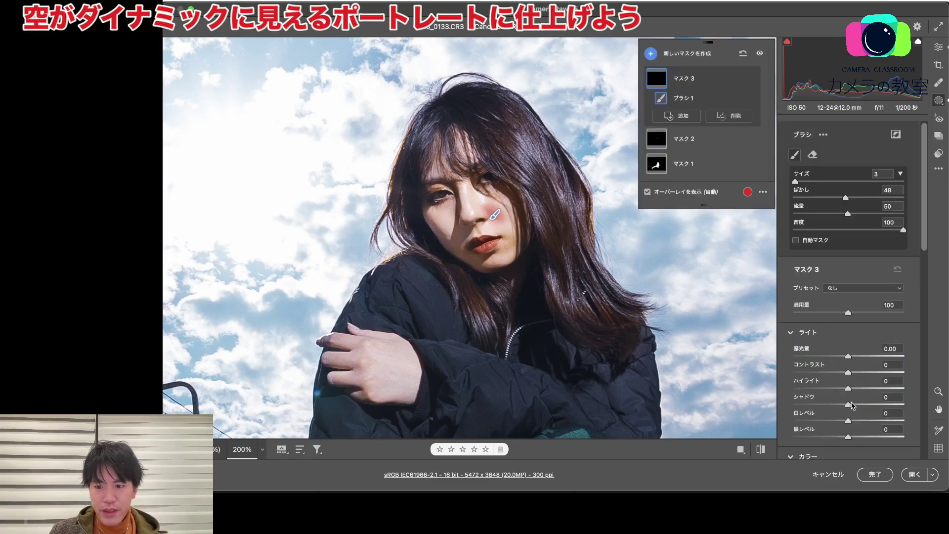
Set the brush mask's shadows to +93 and blacks to +74, and finish mask editing
left_click_drag(848, 405, 898, 394)
left_click_drag(848, 437, 887, 429)
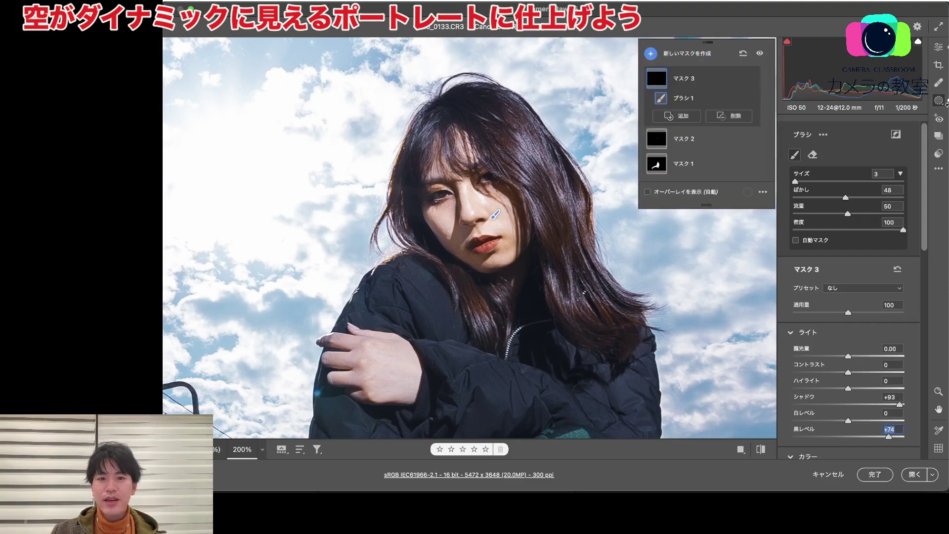
left_click(939, 46)
For the whole image, set the color temperature to 5050, vibrance to +44 and saturation to +23
left_click(501, 256, "alt")
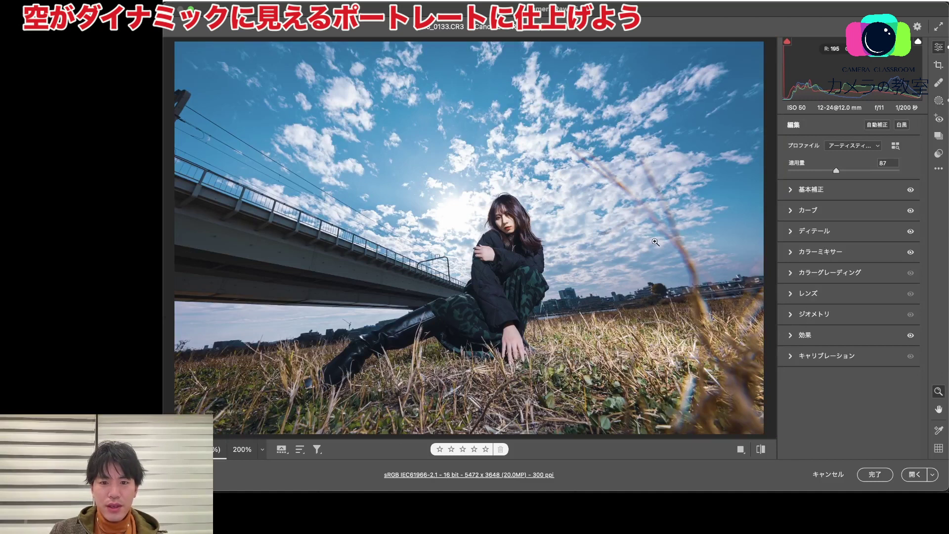
left_click(834, 194)
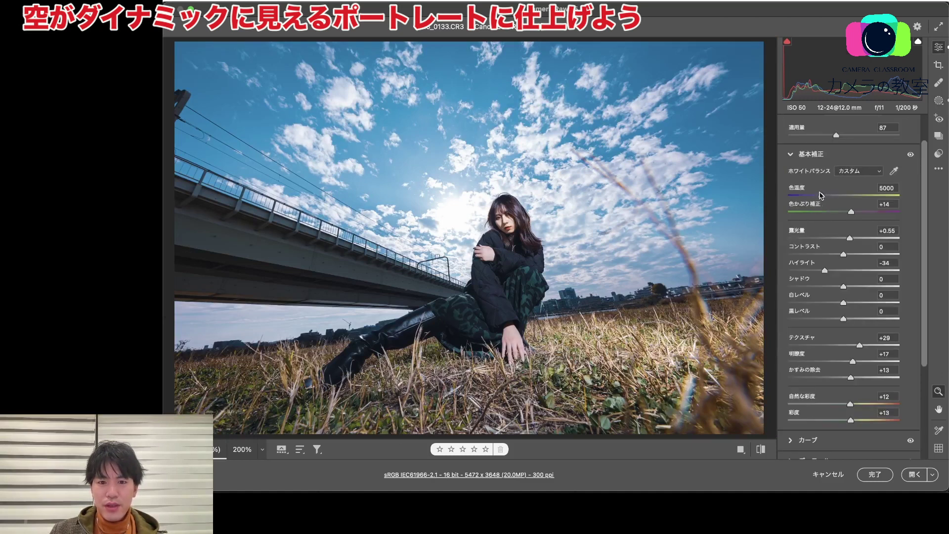
left_click_drag(819, 195, 821, 194)
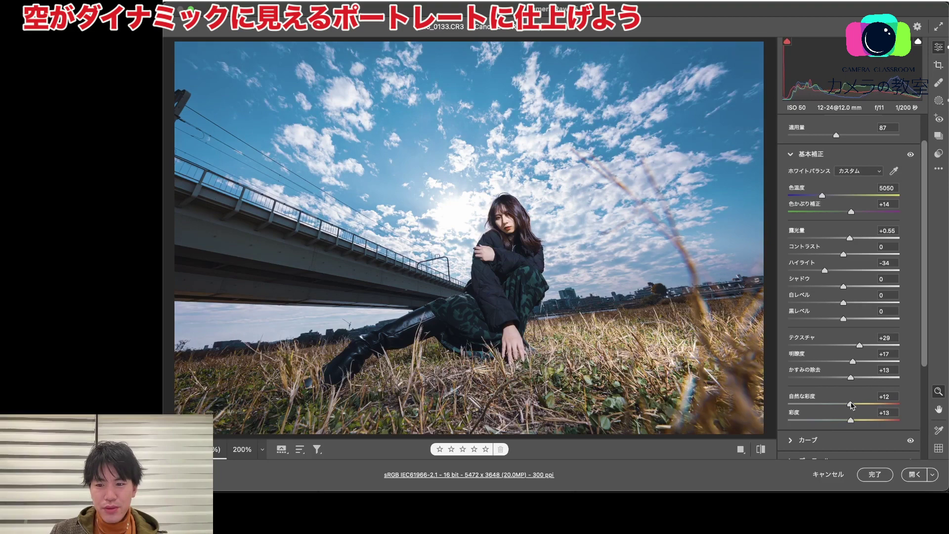
left_click_drag(850, 403, 859, 421)
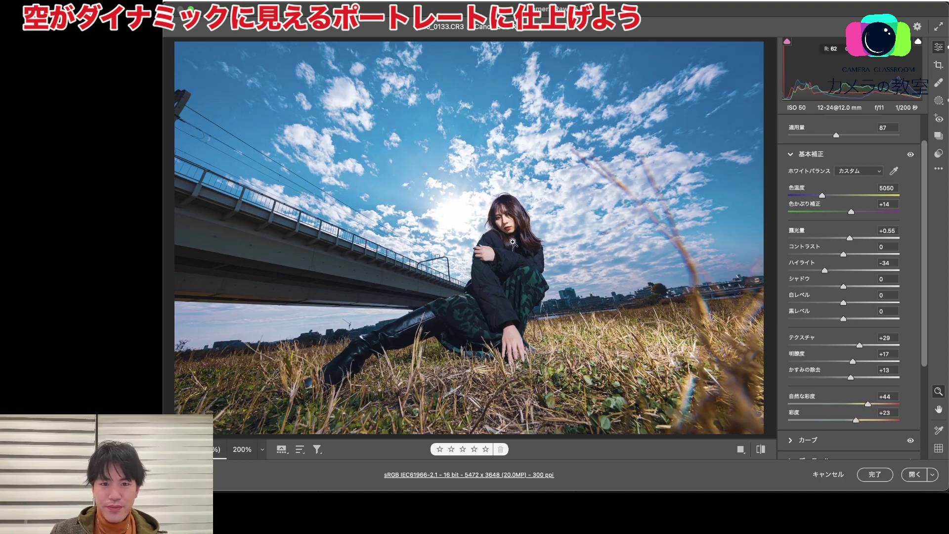
Check the skin color at 200% and set the color temperature to 4850
left_click(500, 222)
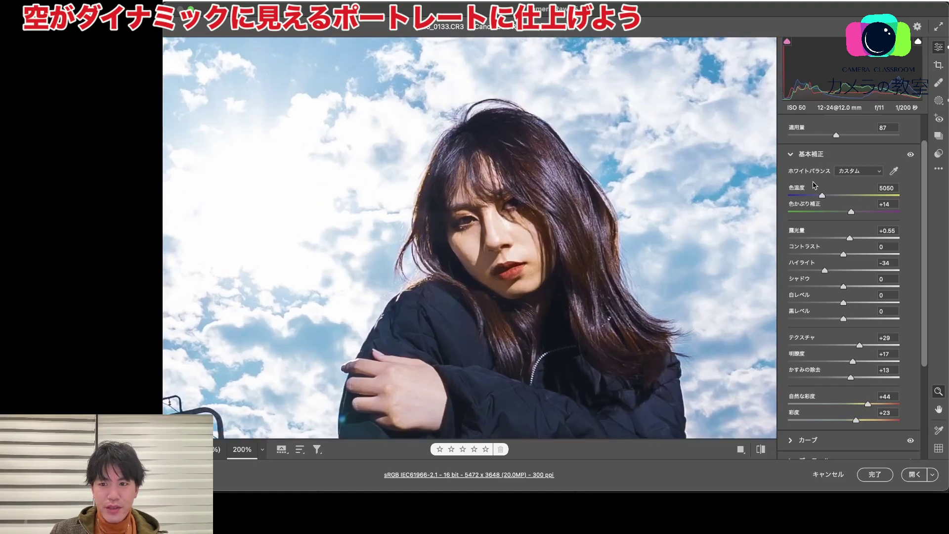
left_click_drag(822, 196, 819, 196)
left_click(520, 252)
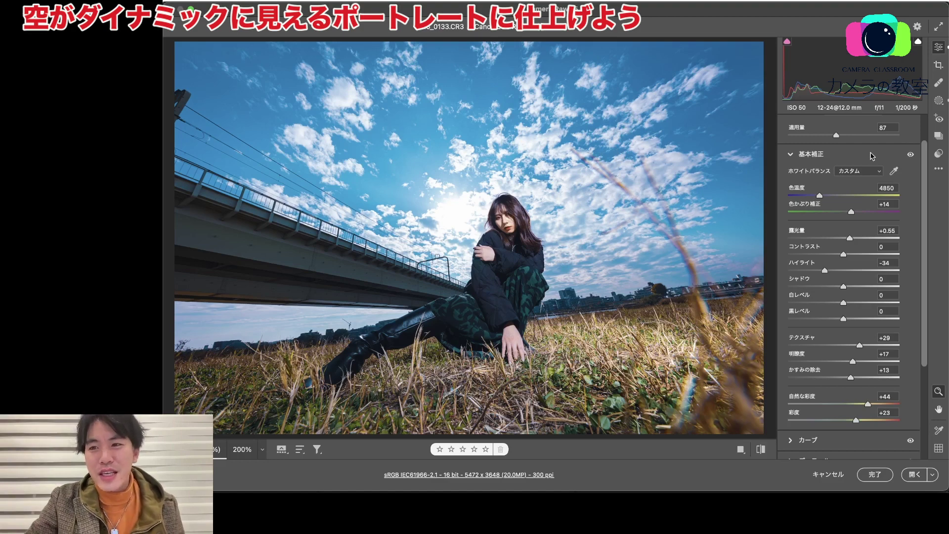
Retouch out the thin blurred stem in the sky with brush size 19, switching the spot to Heal and refreshing its source
left_click(938, 85)
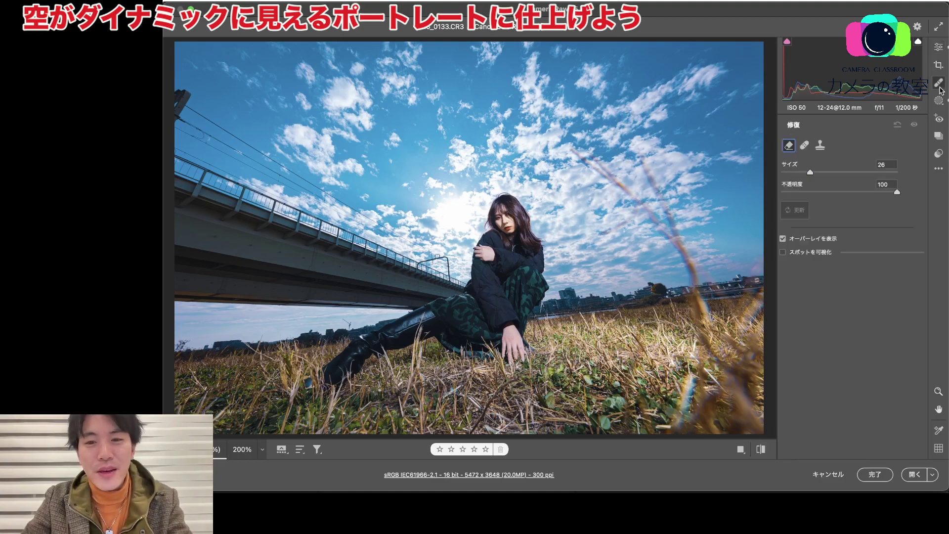
left_click(803, 145)
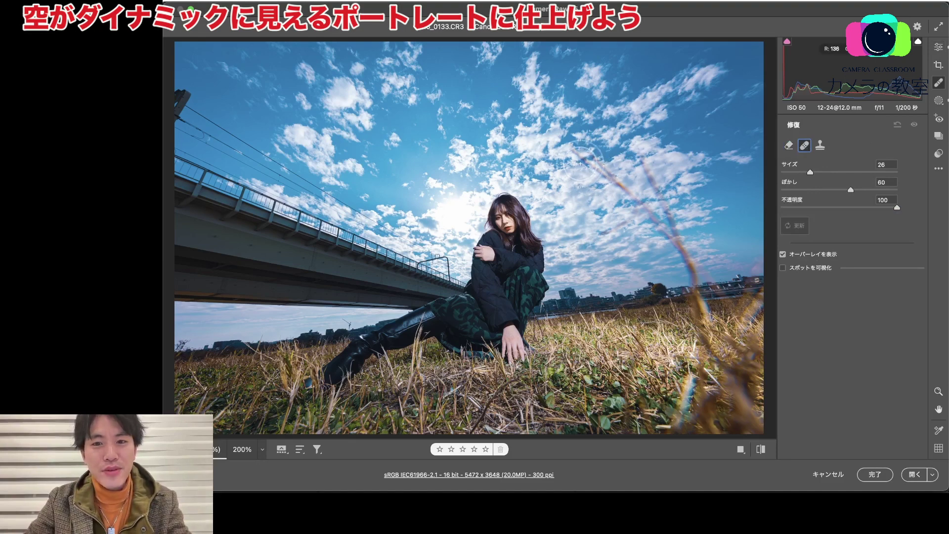
left_click_drag(581, 164, 575, 168)
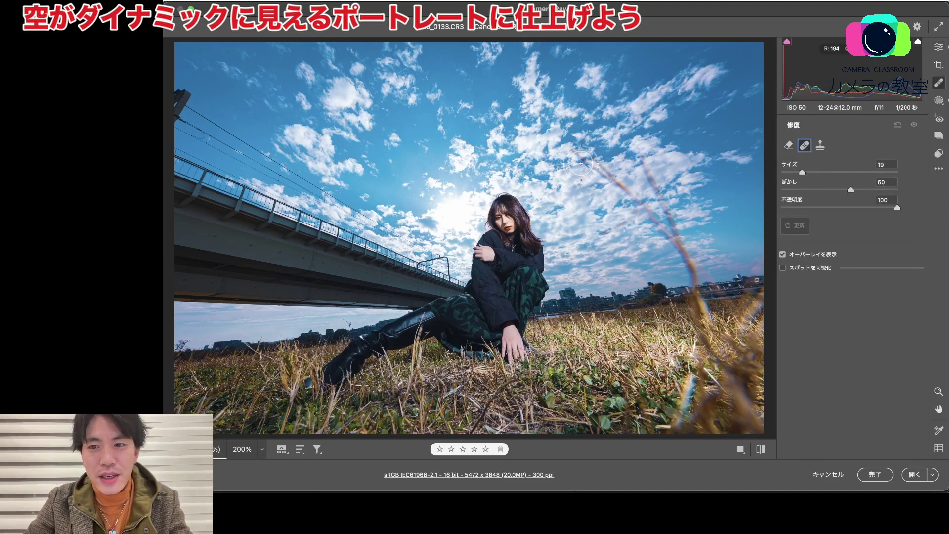
left_click(788, 145)
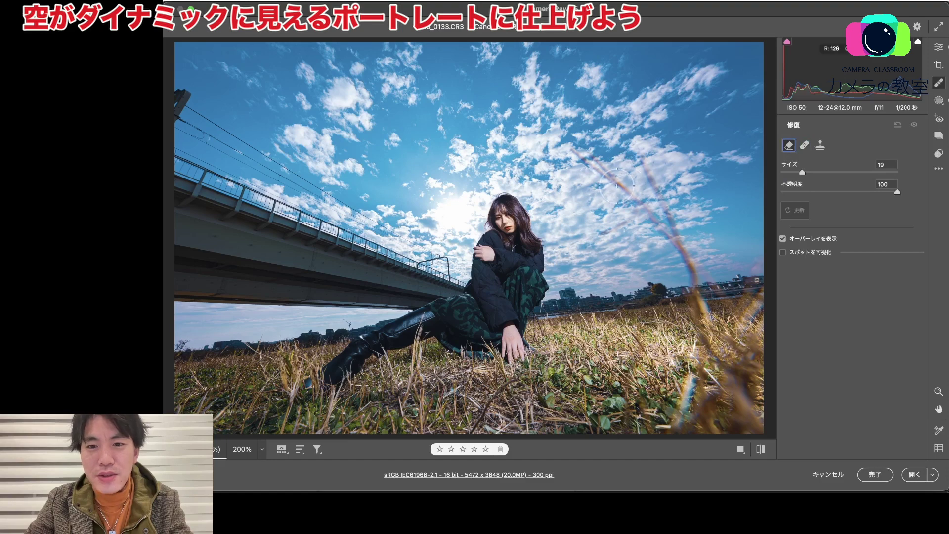
mouse_move(593, 166)
left_mouse_down()
mouse_move(635, 193)
mouse_move(660, 237)
left_mouse_up()
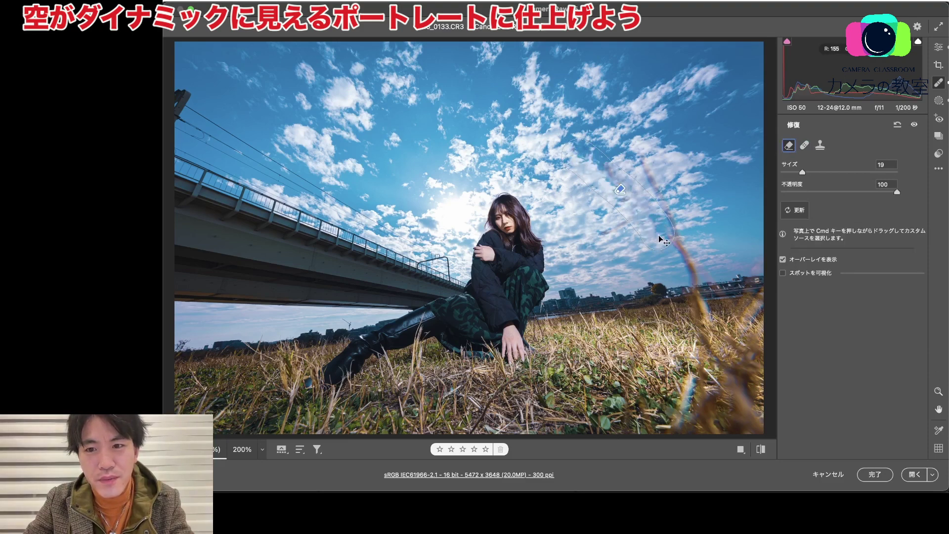
left_click(803, 145)
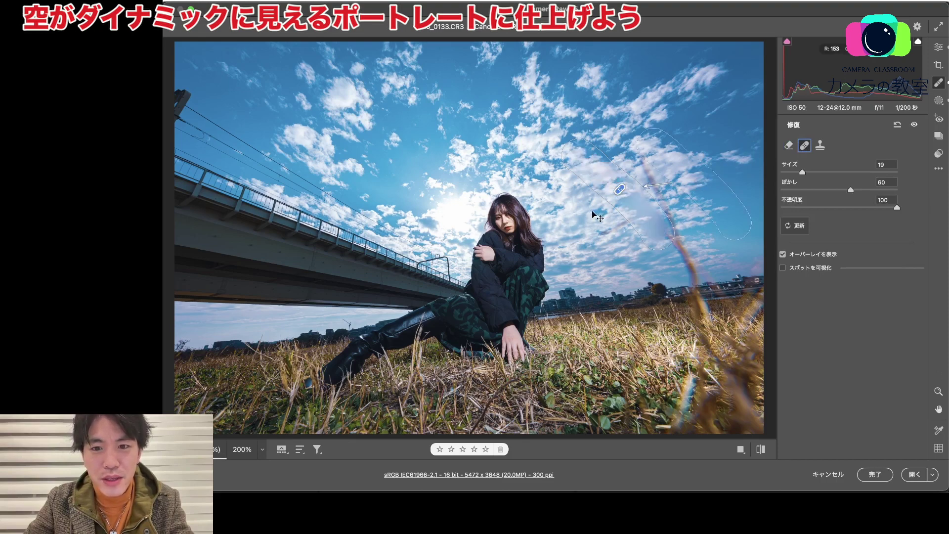
key("slash")
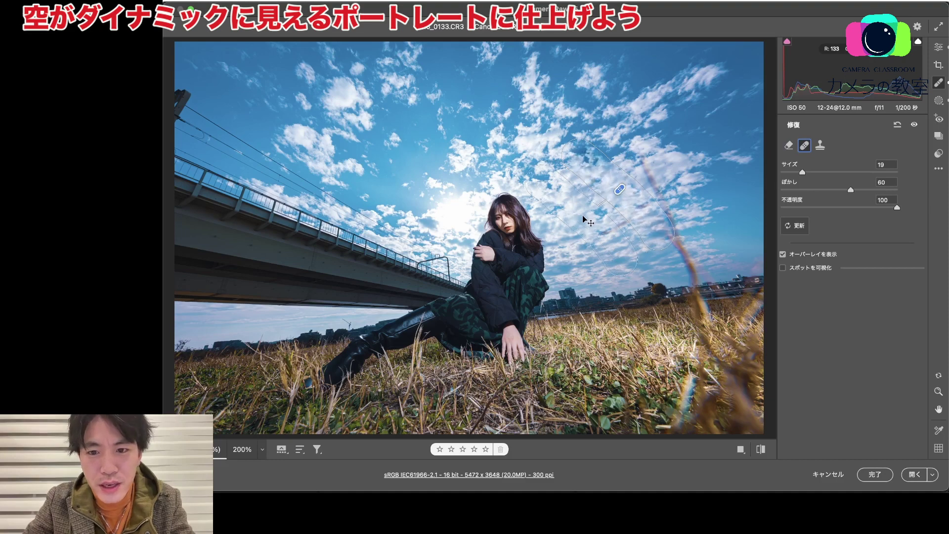
Heal the upper part of the second grass stem in the sky and the remaining traces around it
left_click_drag(643, 163, 675, 234)
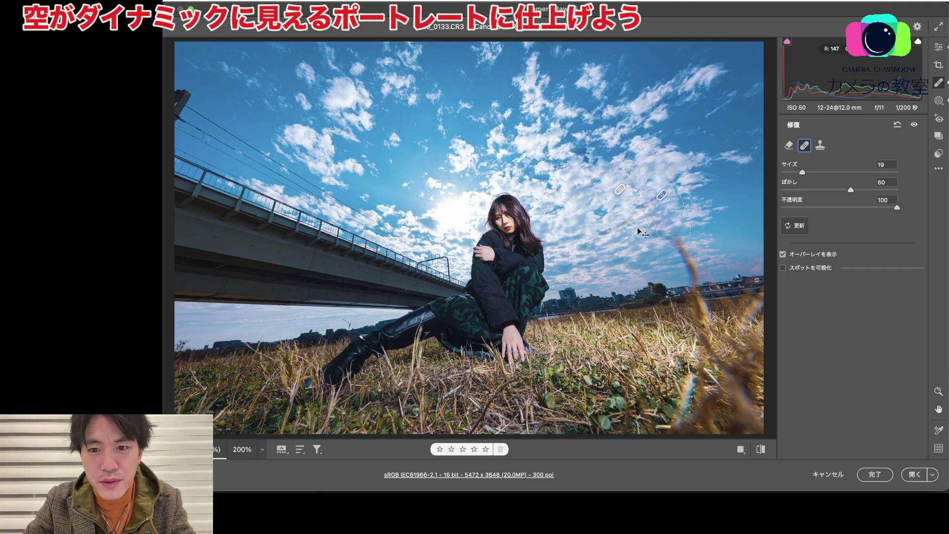
left_click_drag(619, 218, 611, 216)
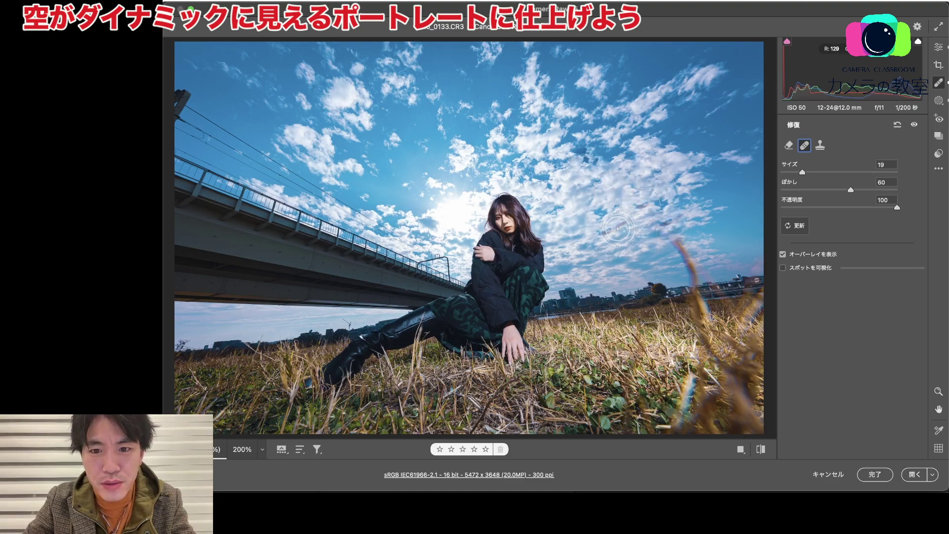
left_click(618, 229)
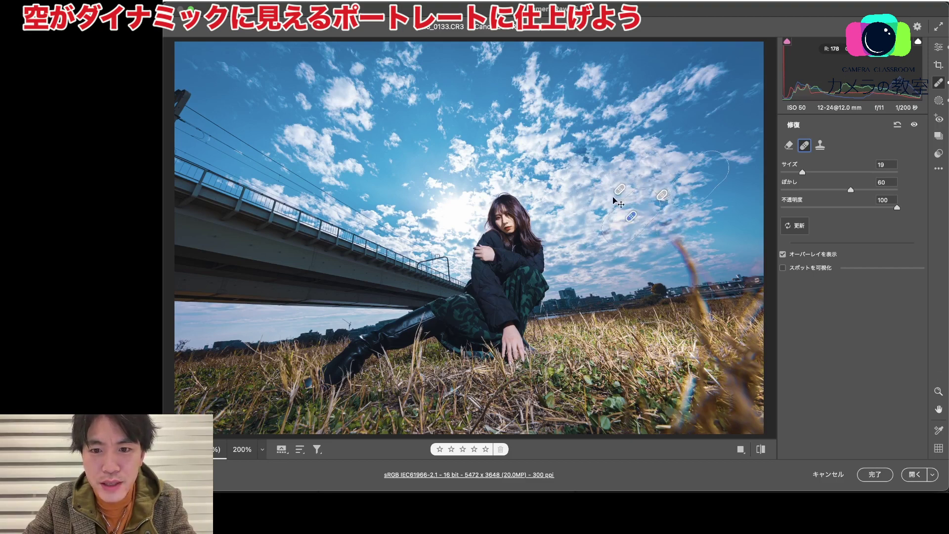
key("slash")
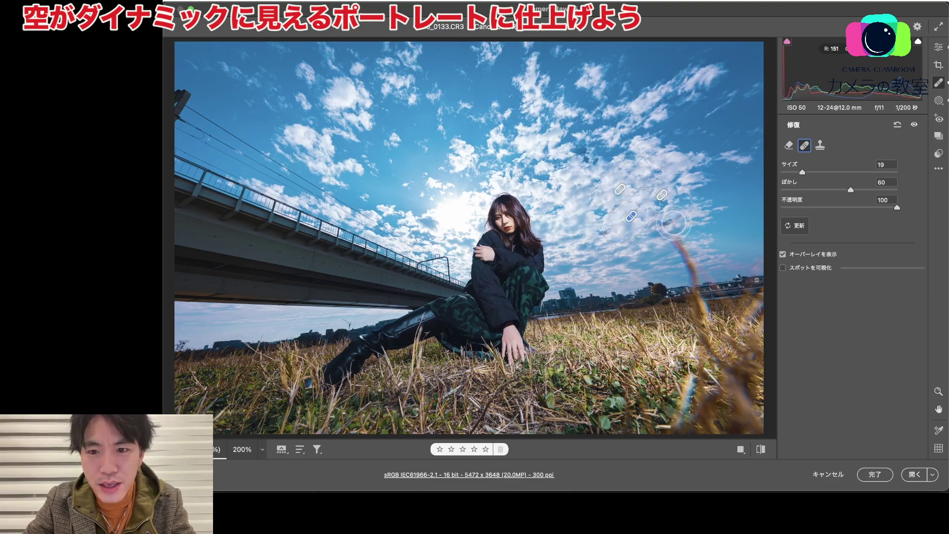
left_click(673, 223)
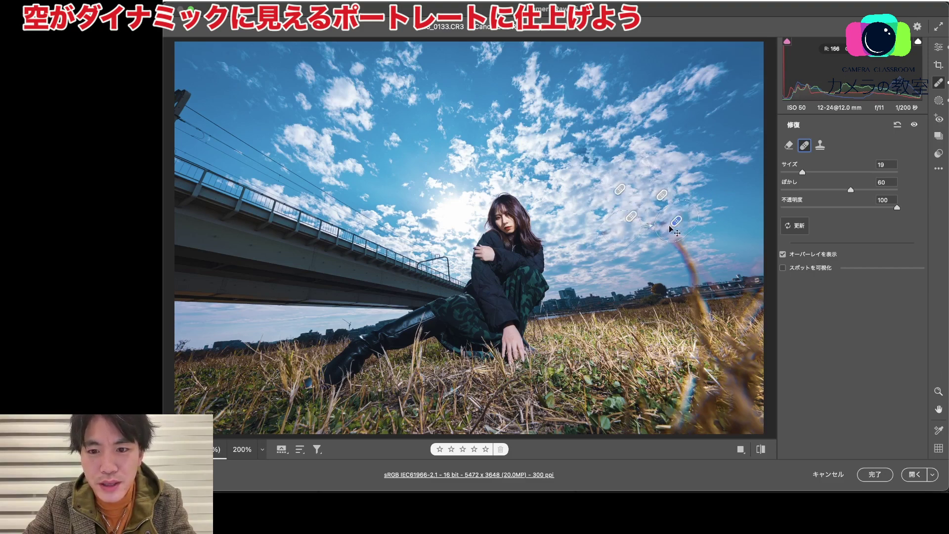
left_click_drag(613, 228, 637, 177)
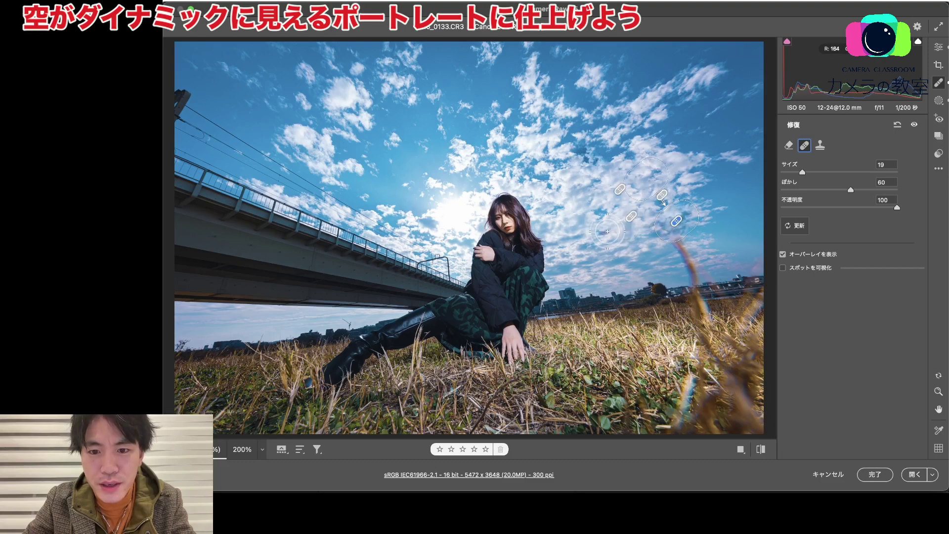
left_click(607, 231)
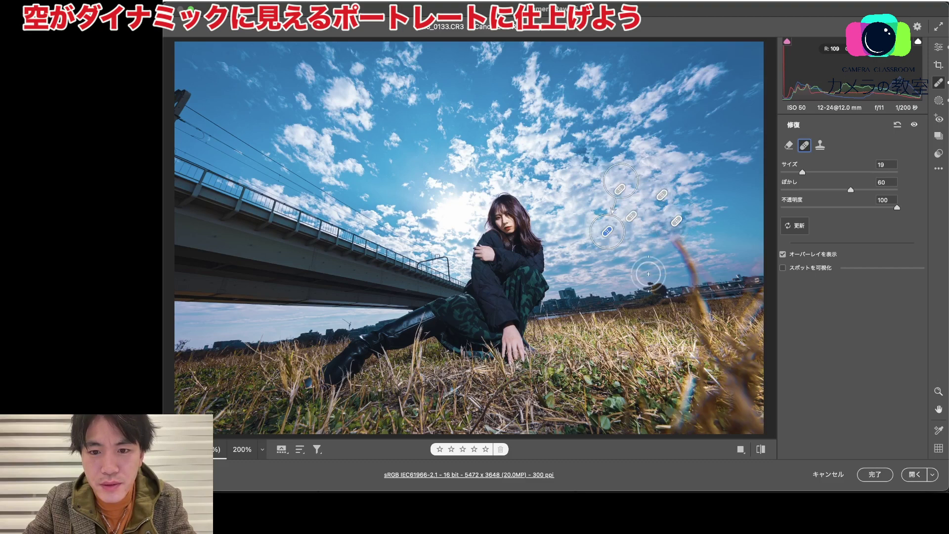
Heal the rest of the stem down to the horizon and return to the global edit settings
left_click_drag(673, 239, 692, 270)
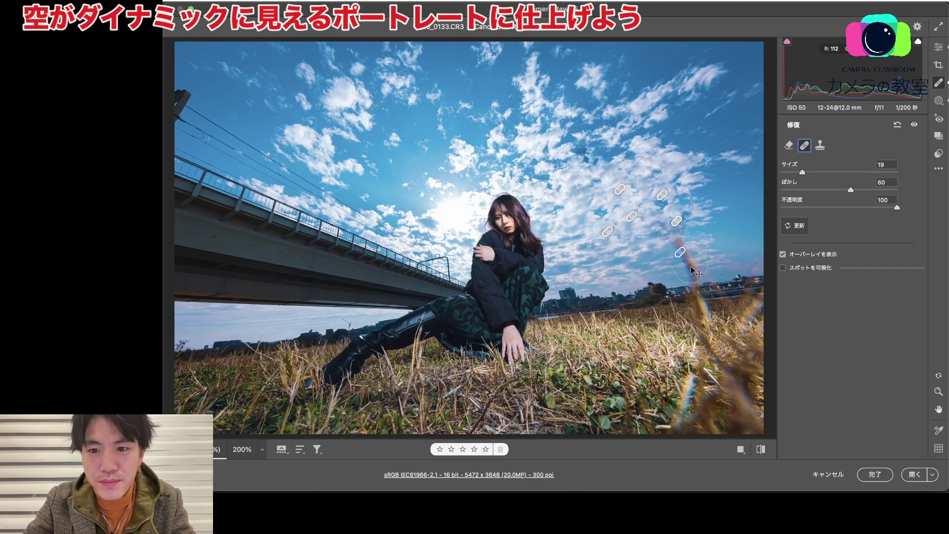
mouse_move(727, 239)
left_mouse_down()
mouse_move(651, 259)
mouse_move(628, 246)
mouse_move(619, 251)
mouse_move(642, 246)
left_mouse_up()
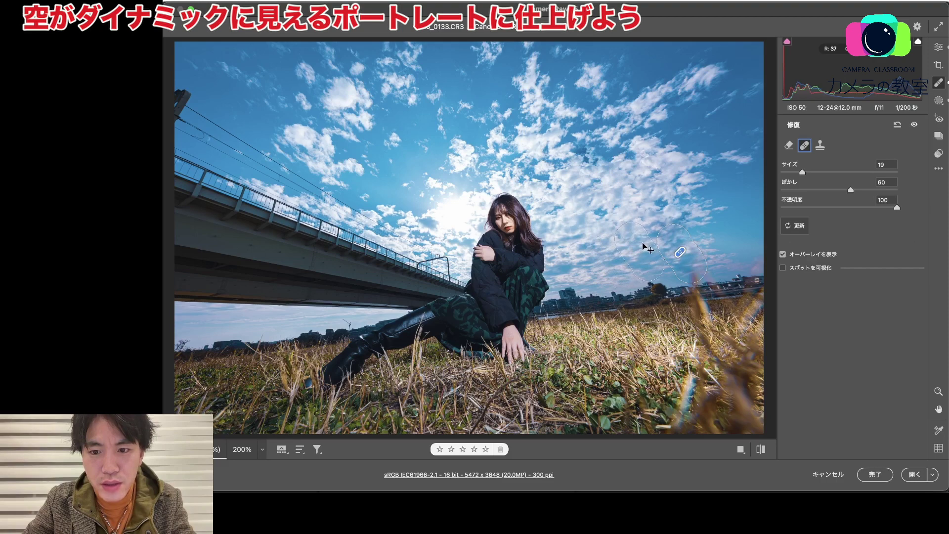
left_click(938, 46)
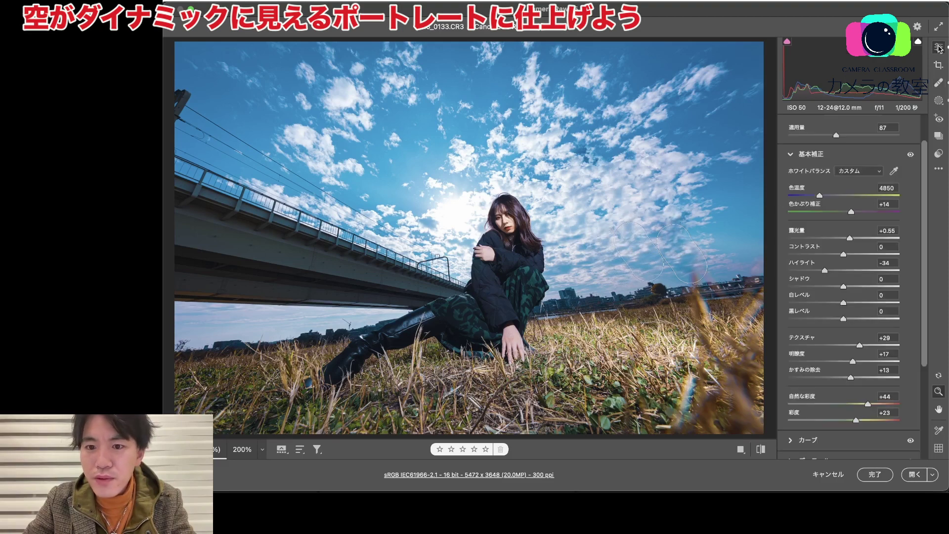